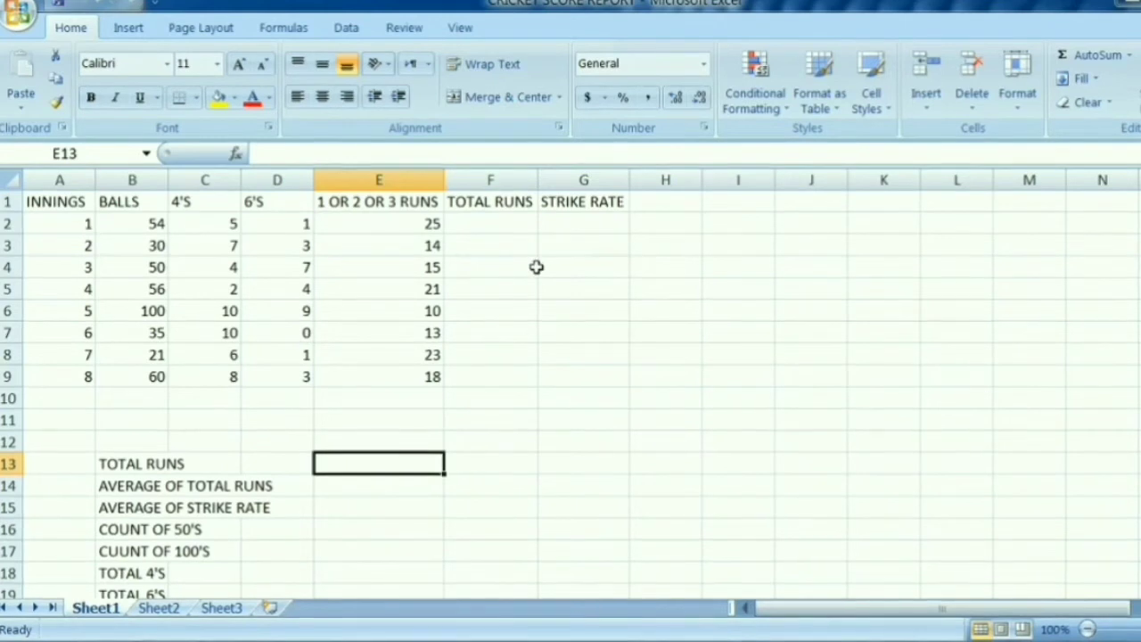
Step: Enter =C2*4+D2*6+E2 in F2 and fill it down to F9 for all eight innings
{"action": "left_click", "coordinate": [493, 223]}
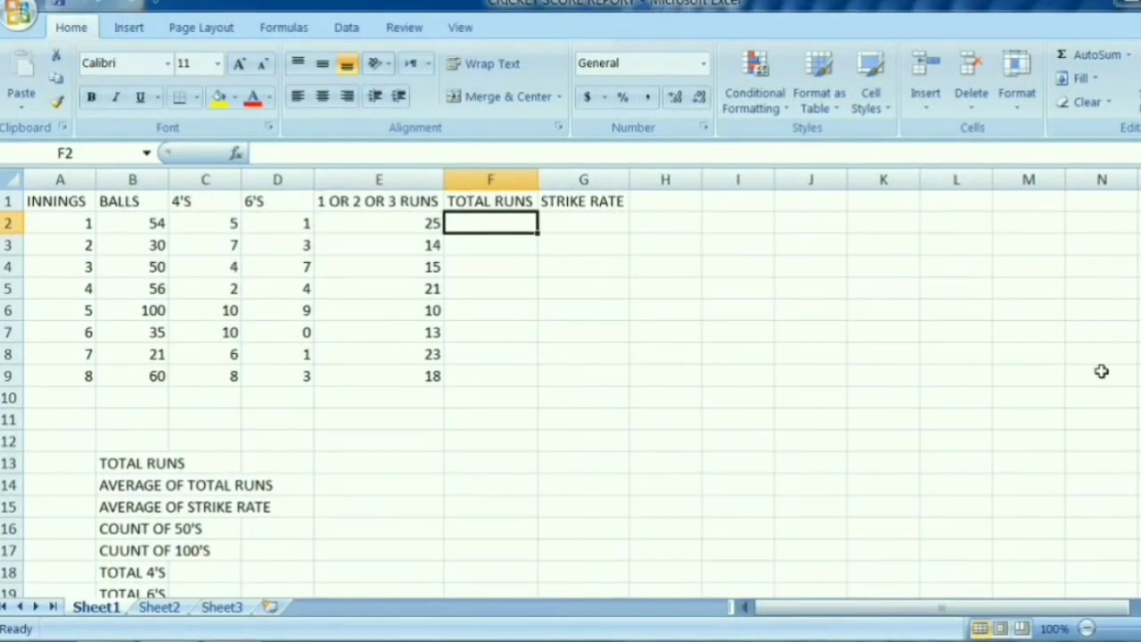
{"action": "type", "text": "="}
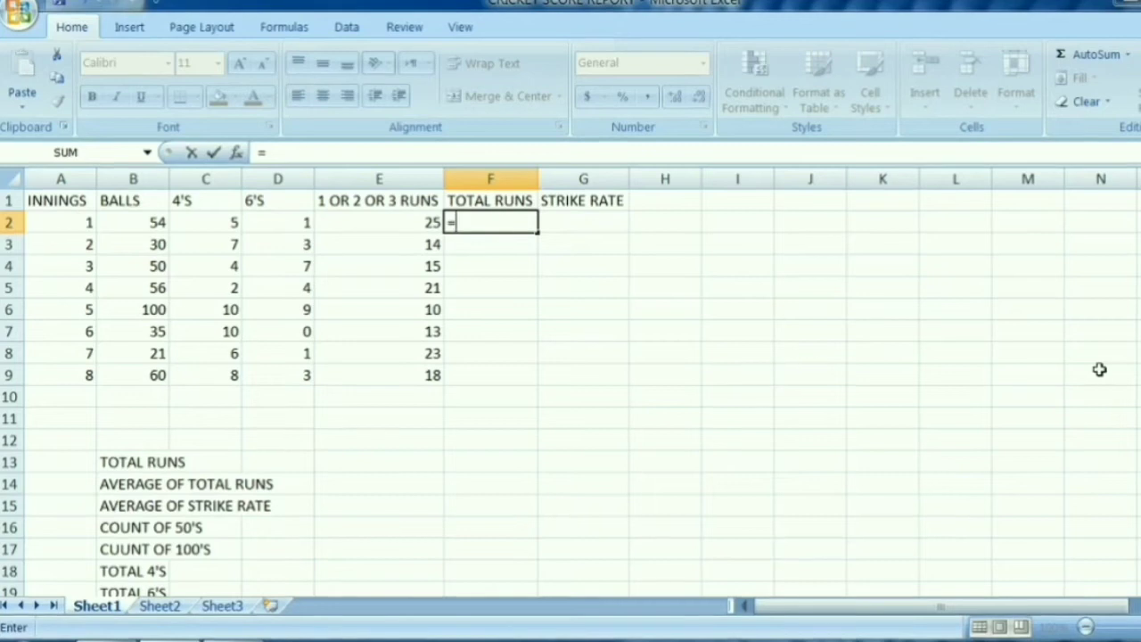
{"action": "type", "text": "C4"}
{"action": "key", "text": "BackSpace"}
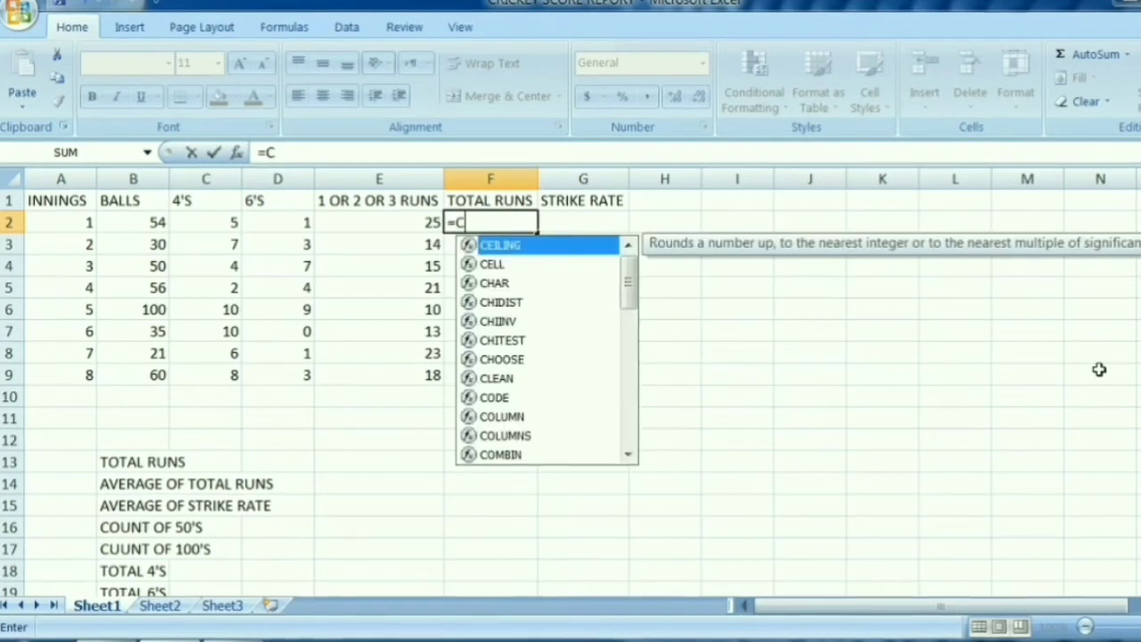
{"action": "type", "text": "2"}
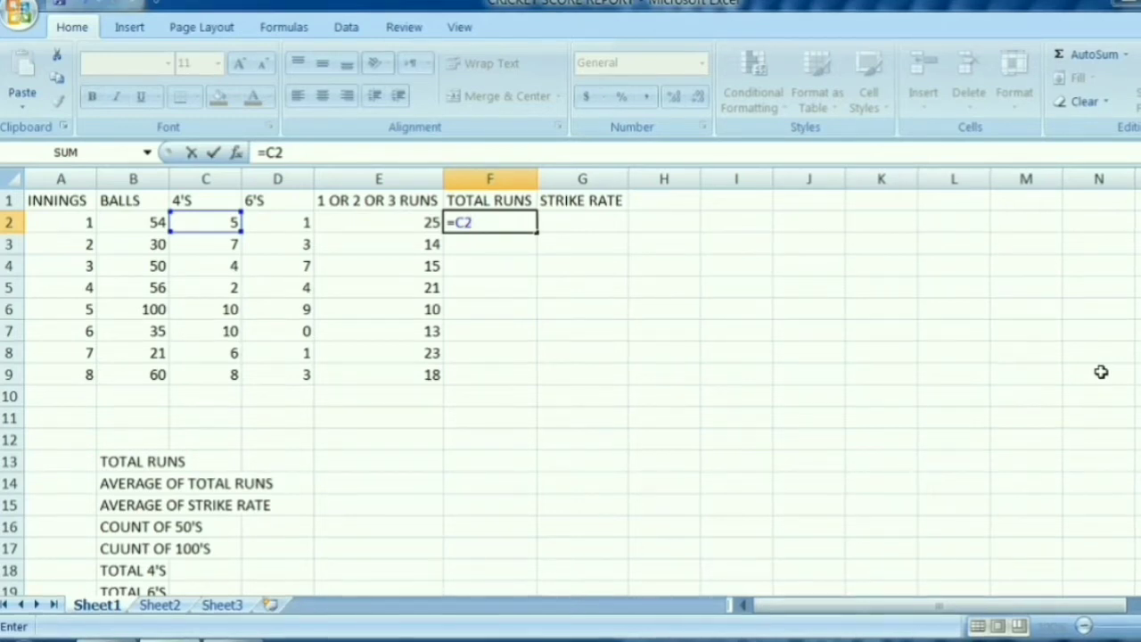
{"action": "type", "text": "*4"}
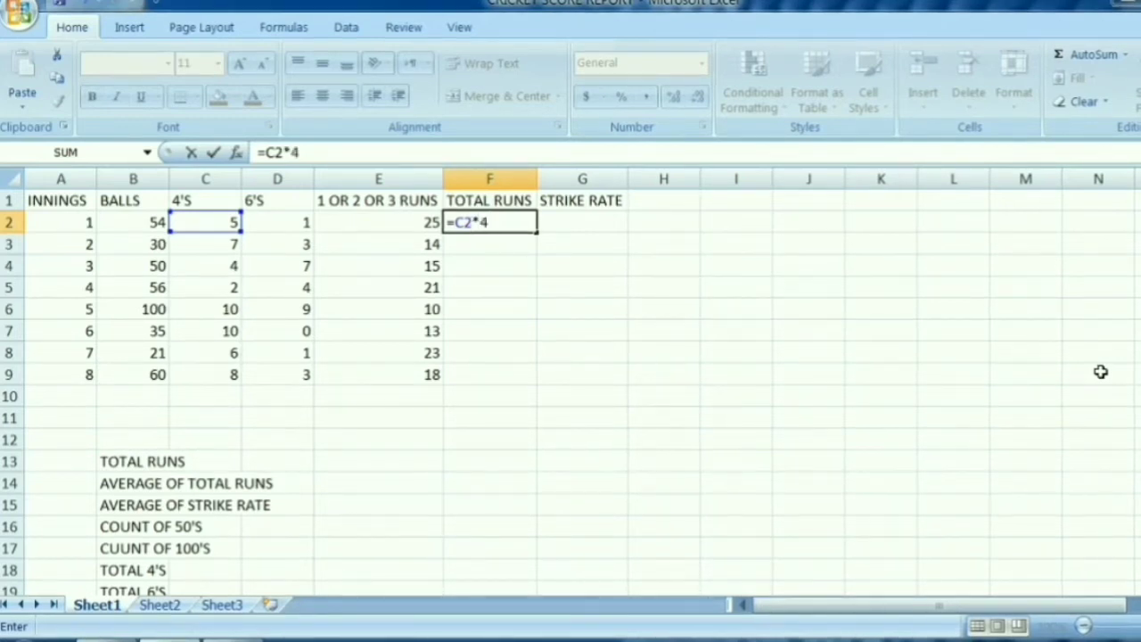
{"action": "type", "text": "+"}
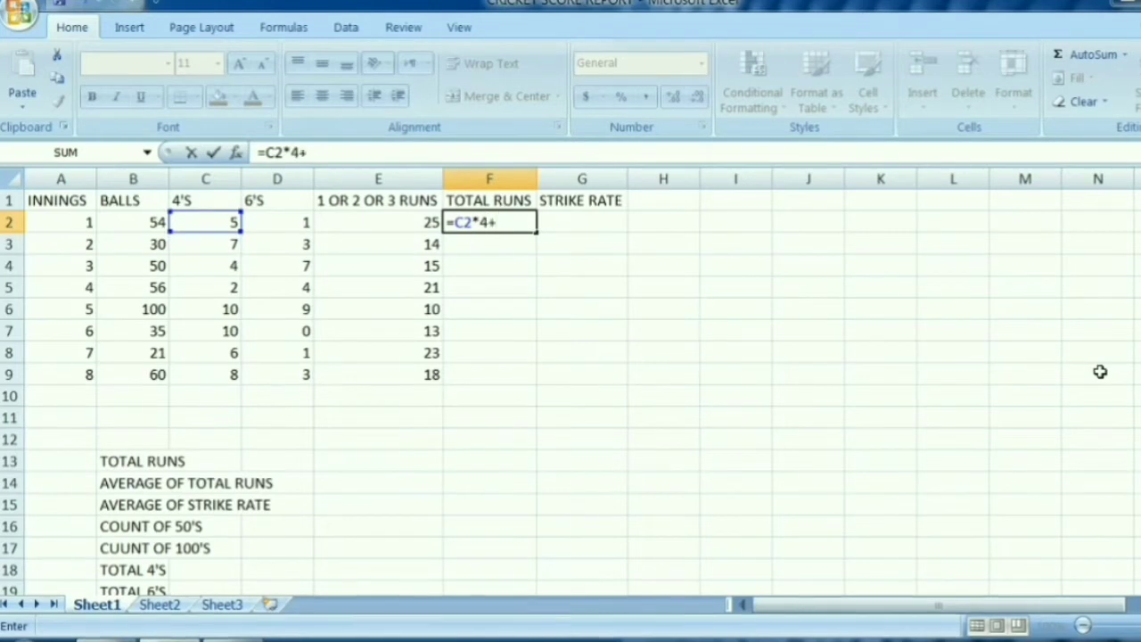
{"action": "type", "text": "D2"}
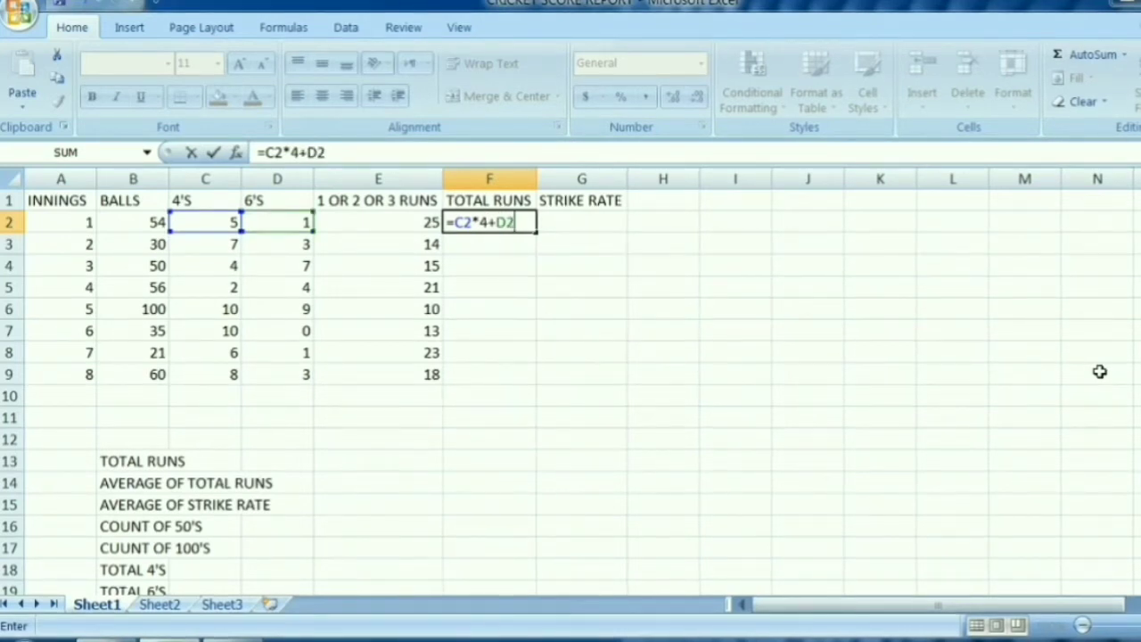
{"action": "type", "text": "*6+"}
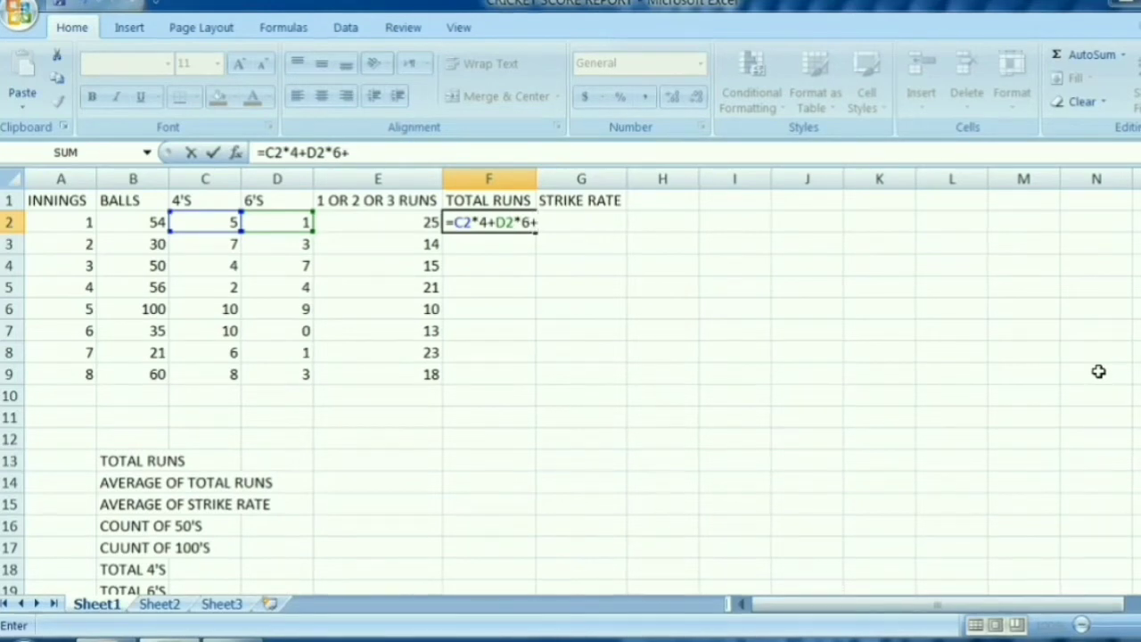
{"action": "type", "text": "E"}
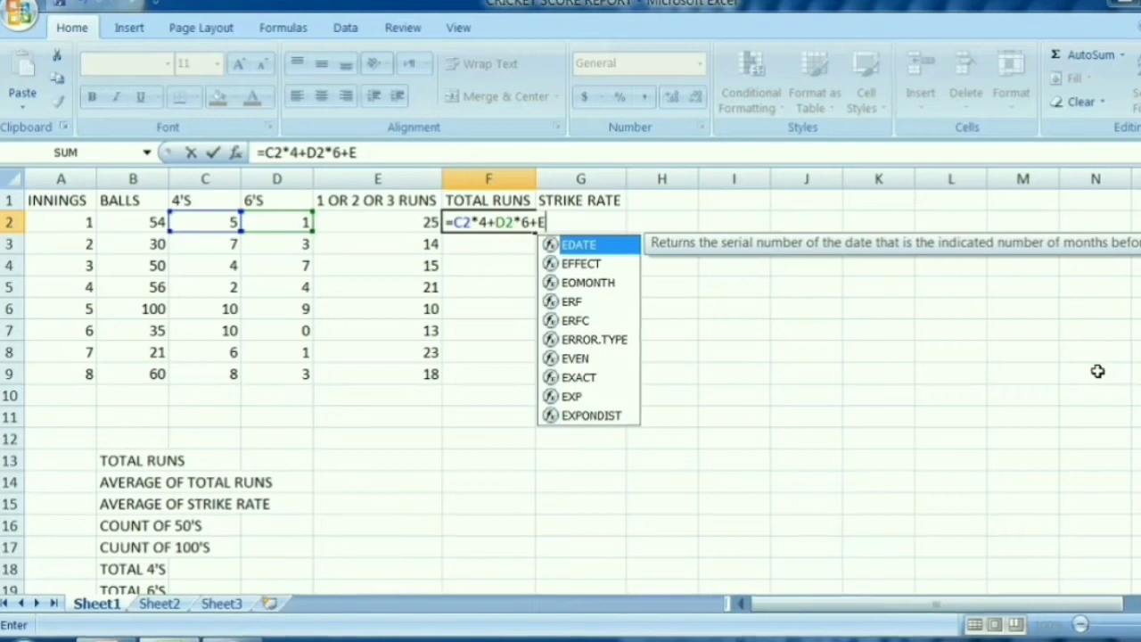
{"action": "type", "text": "2"}
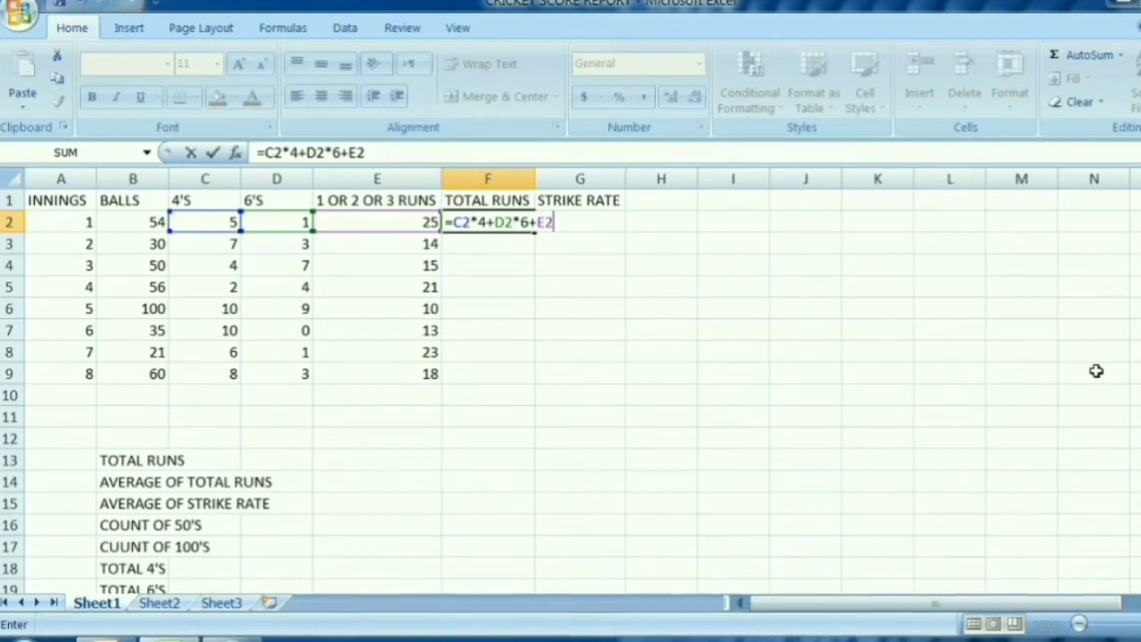
{"action": "key", "text": "Return"}
{"action": "key", "text": "Up"}
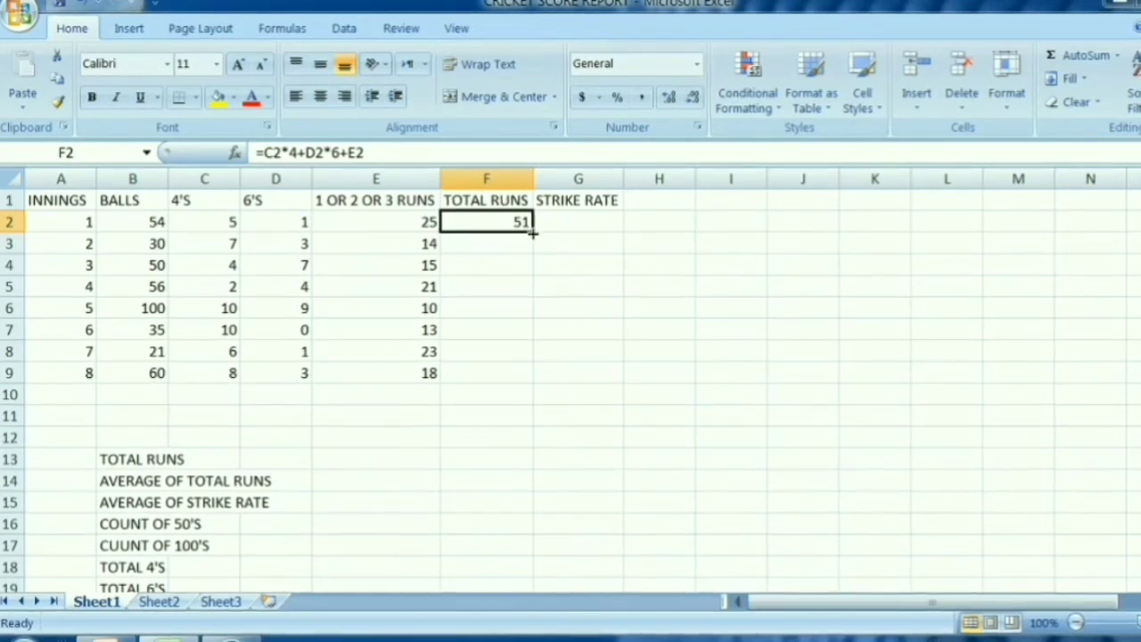
{"action": "left_click_drag", "start_coordinate": [532, 231], "coordinate": [531, 379]}
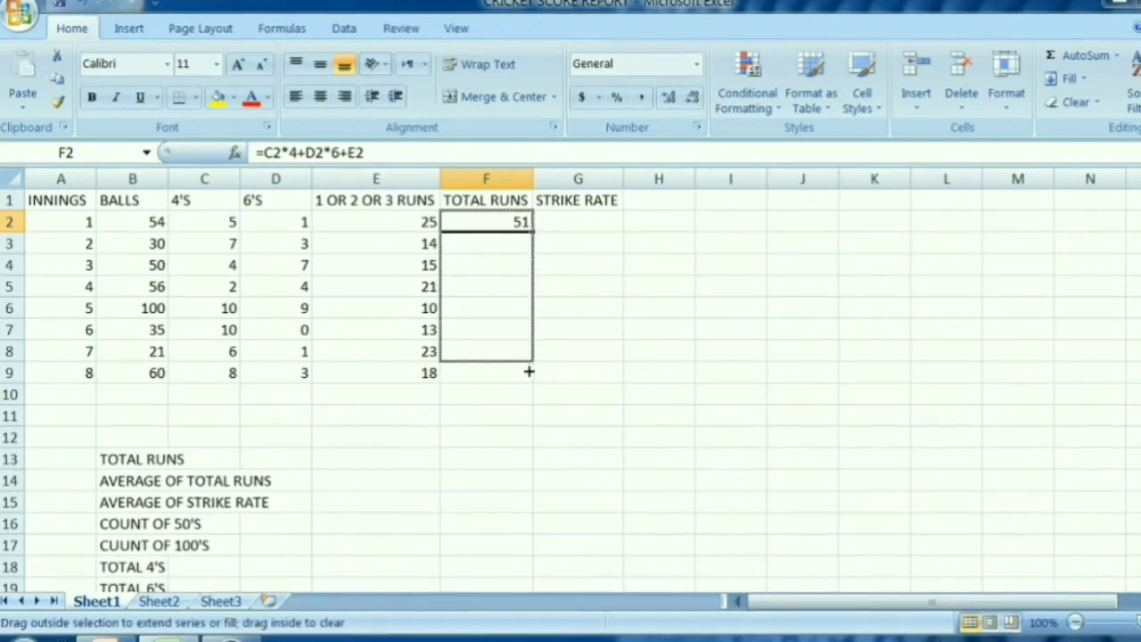
{"action": "left_click", "coordinate": [553, 218]}
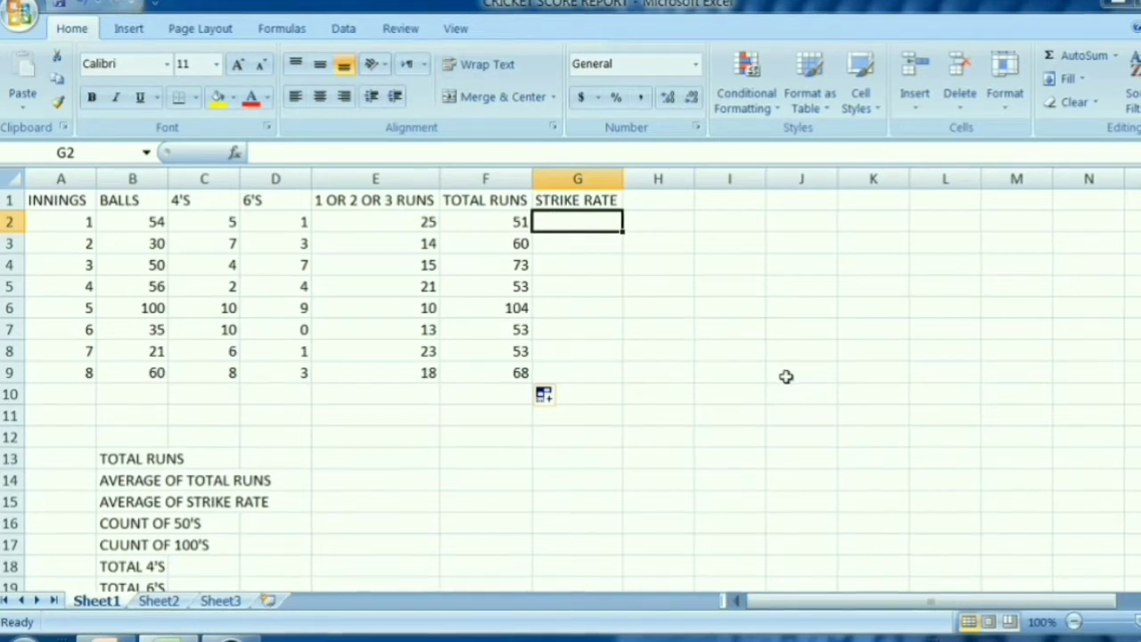
Step: Enter =F2/B2*100 in G2 and fill it down to G9, giving strike rates 94.44 to 252.38
{"action": "type", "text": "="}
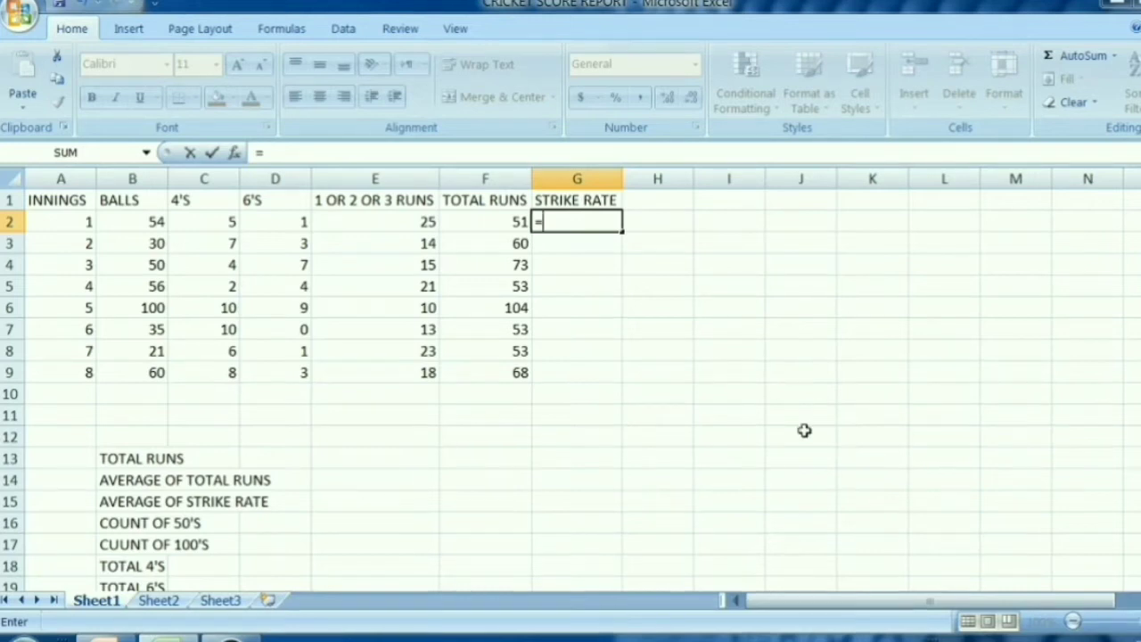
{"action": "type", "text": "F2"}
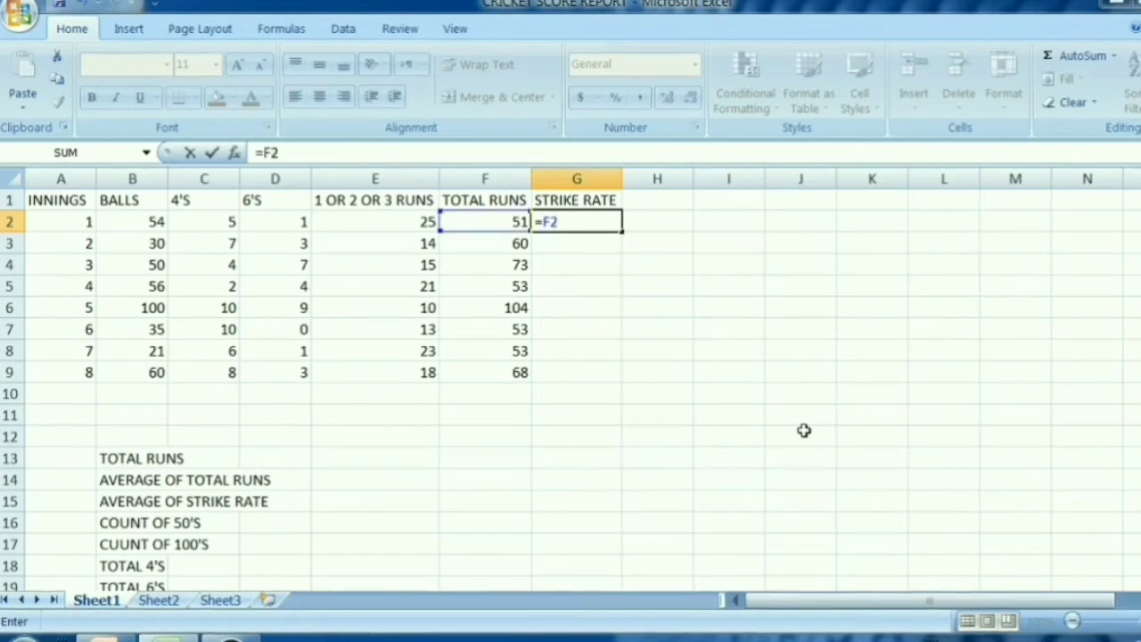
{"action": "type", "text": "/"}
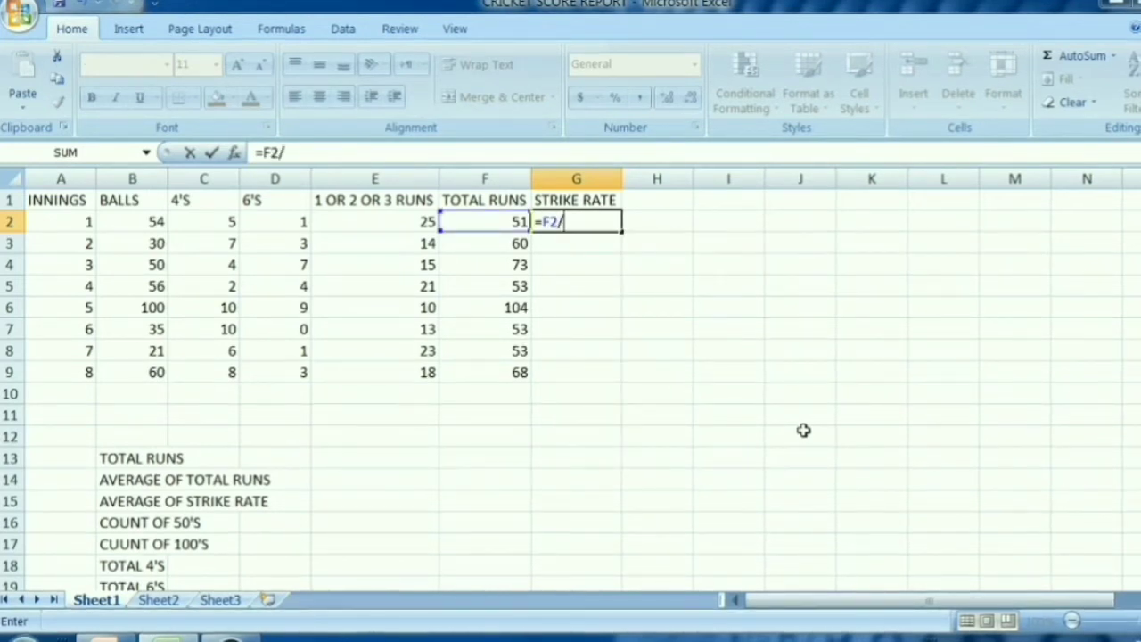
{"action": "type", "text": "B2"}
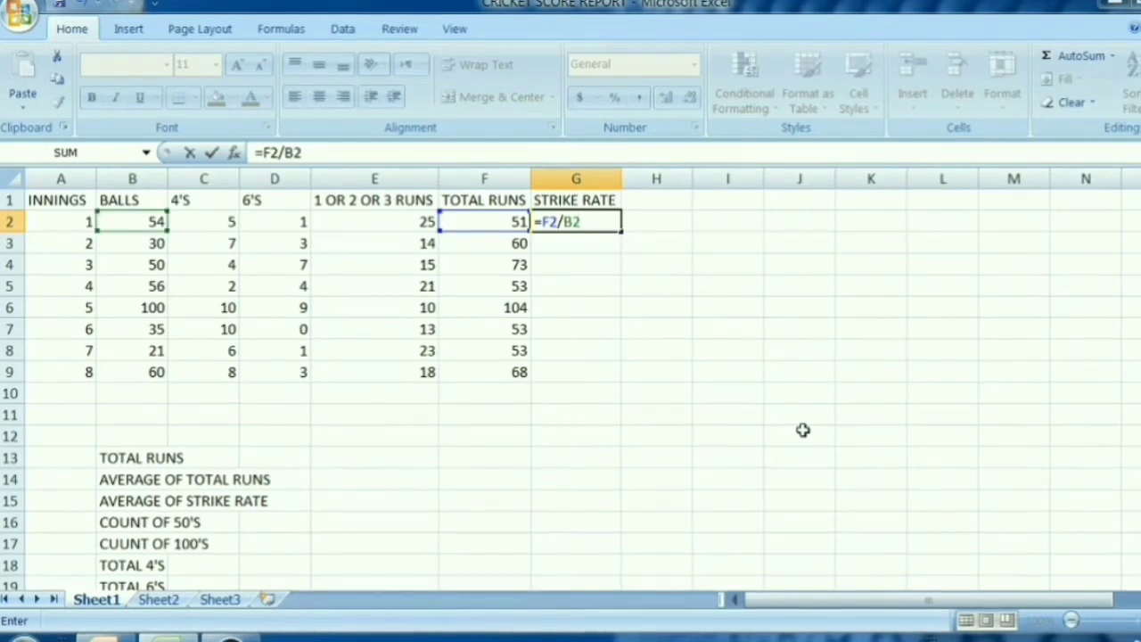
{"action": "type", "text": "*100"}
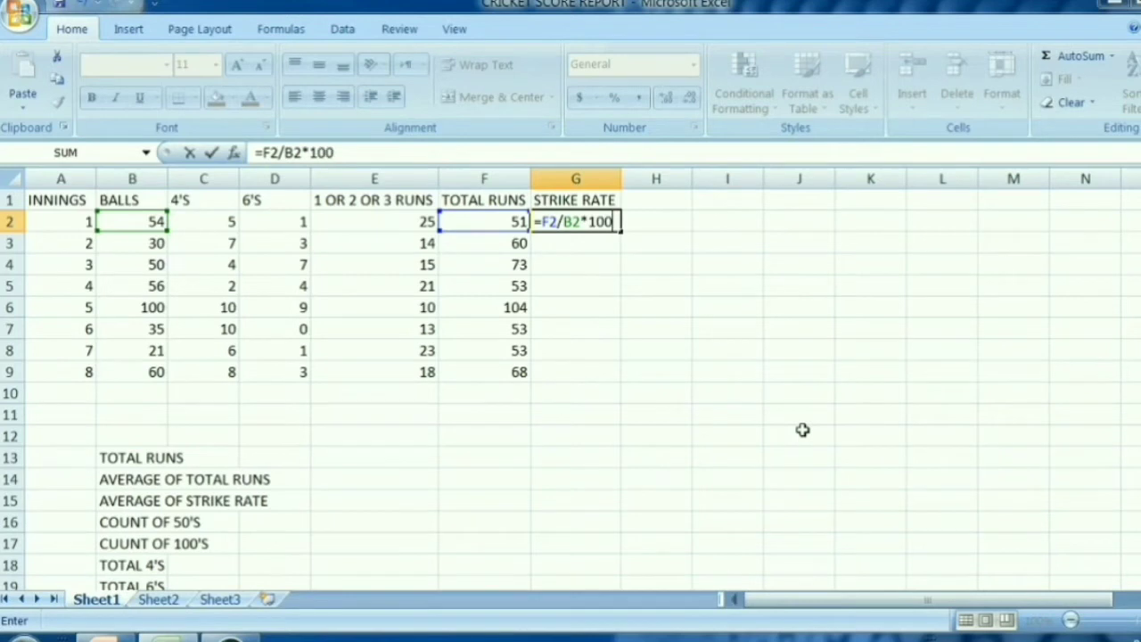
{"action": "key", "text": "Return"}
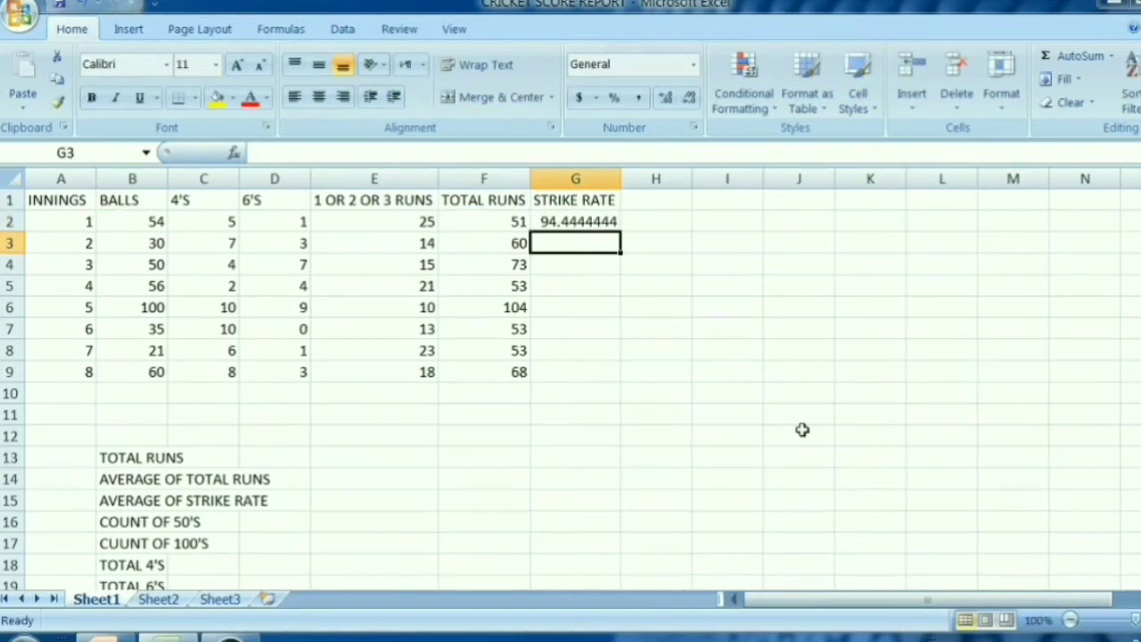
{"action": "left_click", "coordinate": [592, 223]}
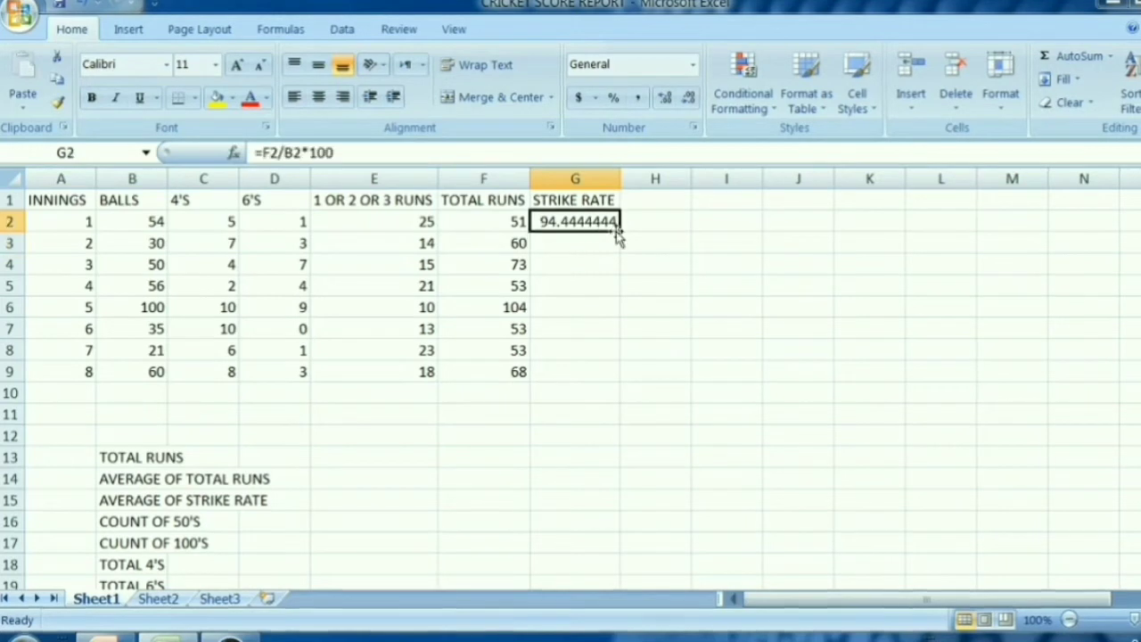
{"action": "left_click_drag", "start_coordinate": [616, 229], "coordinate": [615, 373]}
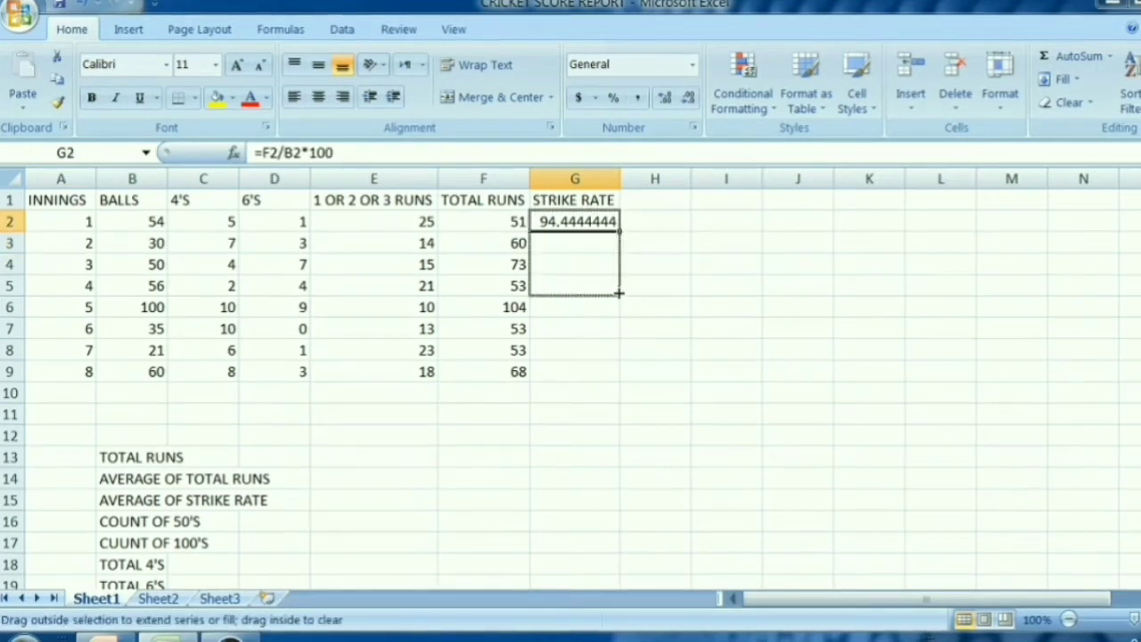
{"action": "left_click", "coordinate": [771, 344]}
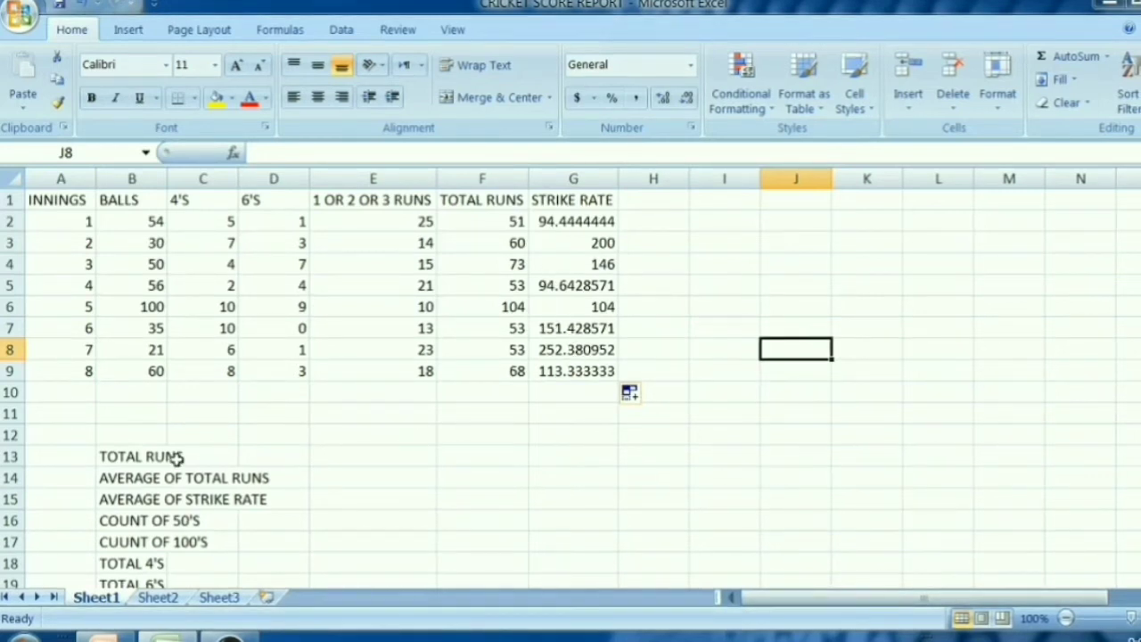
{"action": "left_click", "coordinate": [475, 216]}
{"action": "left_click", "coordinate": [84, 222]}
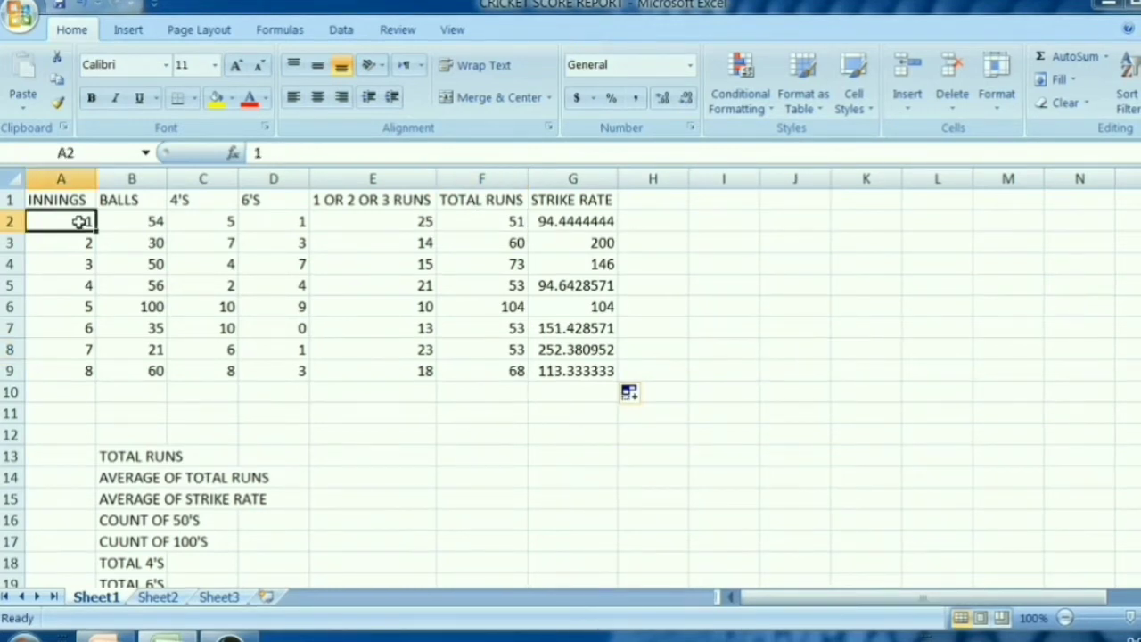
{"action": "left_click", "coordinate": [506, 220]}
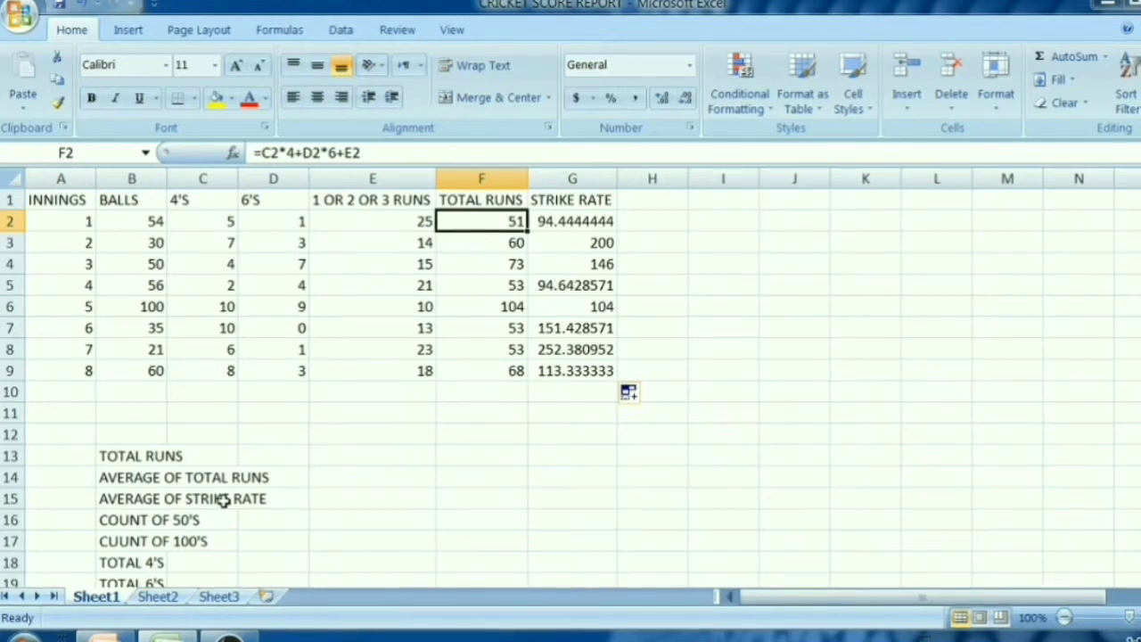
{"action": "left_click", "coordinate": [397, 448]}
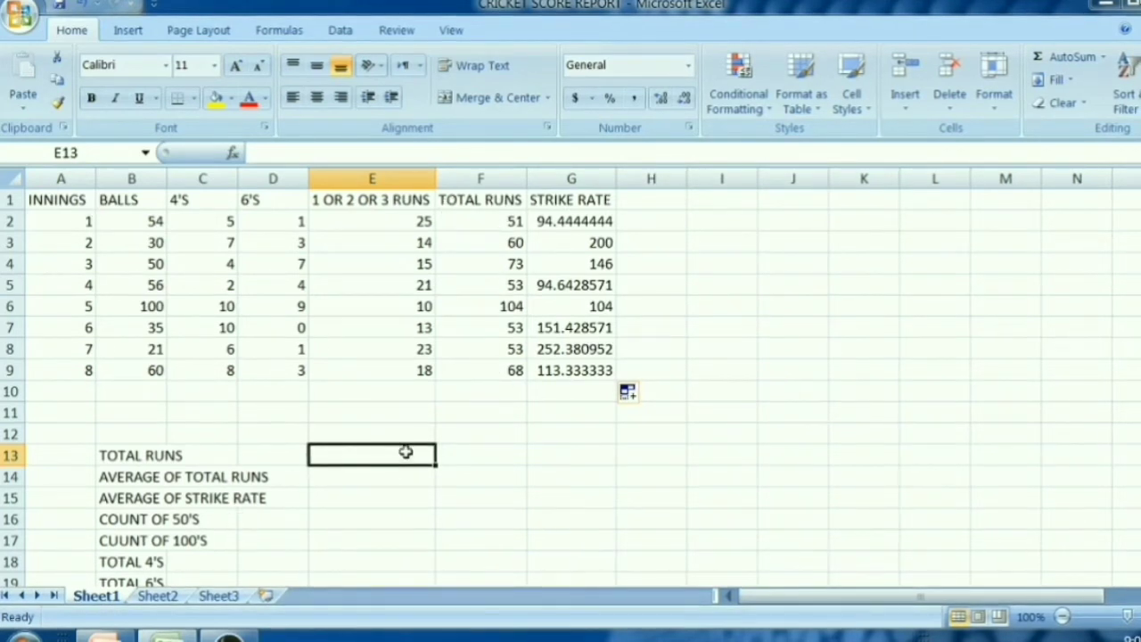
Step: Enter =SUM(F2:F9) in E13 so the TOTAL RUNS summary shows 515
{"action": "type", "text": "="}
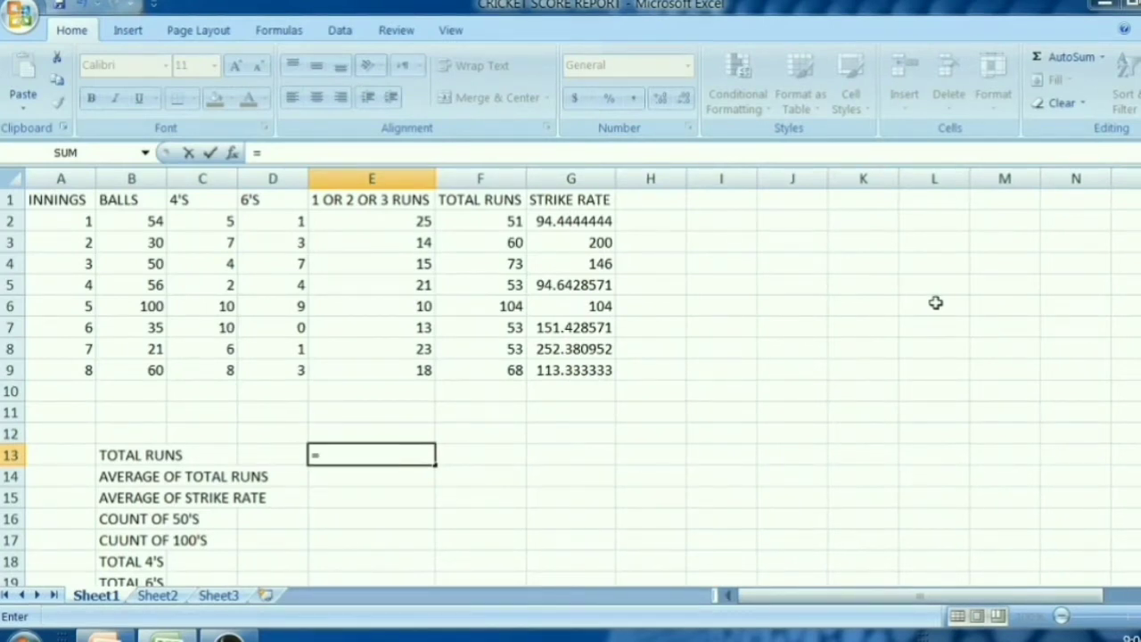
{"action": "type", "text": "F"}
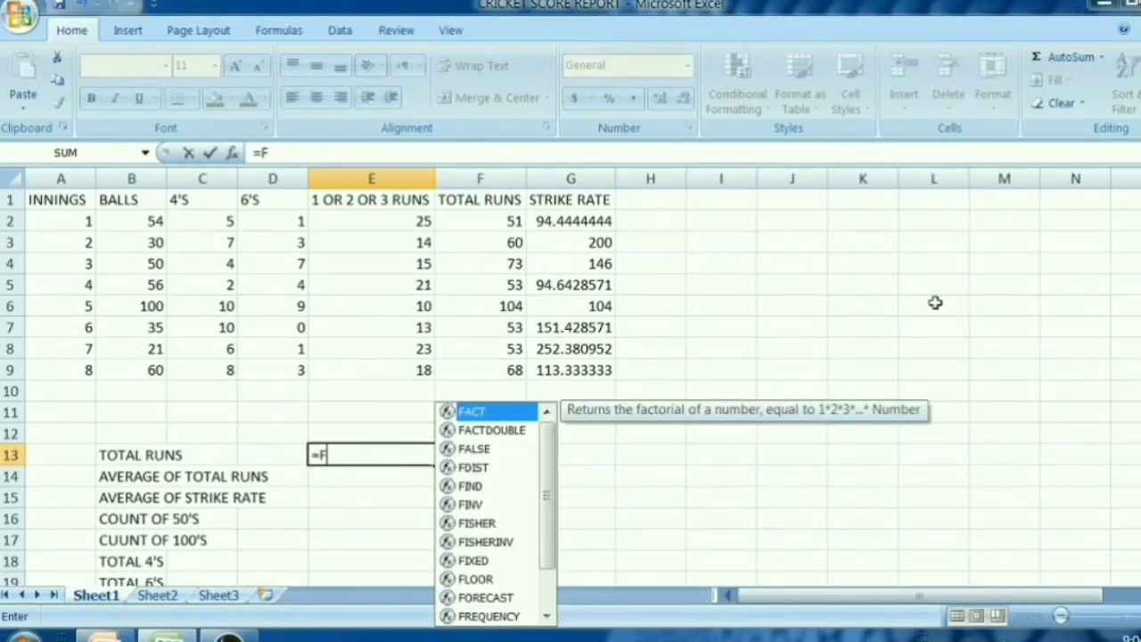
{"action": "key", "text": "BackSpace"}
{"action": "type", "text": "SU"}
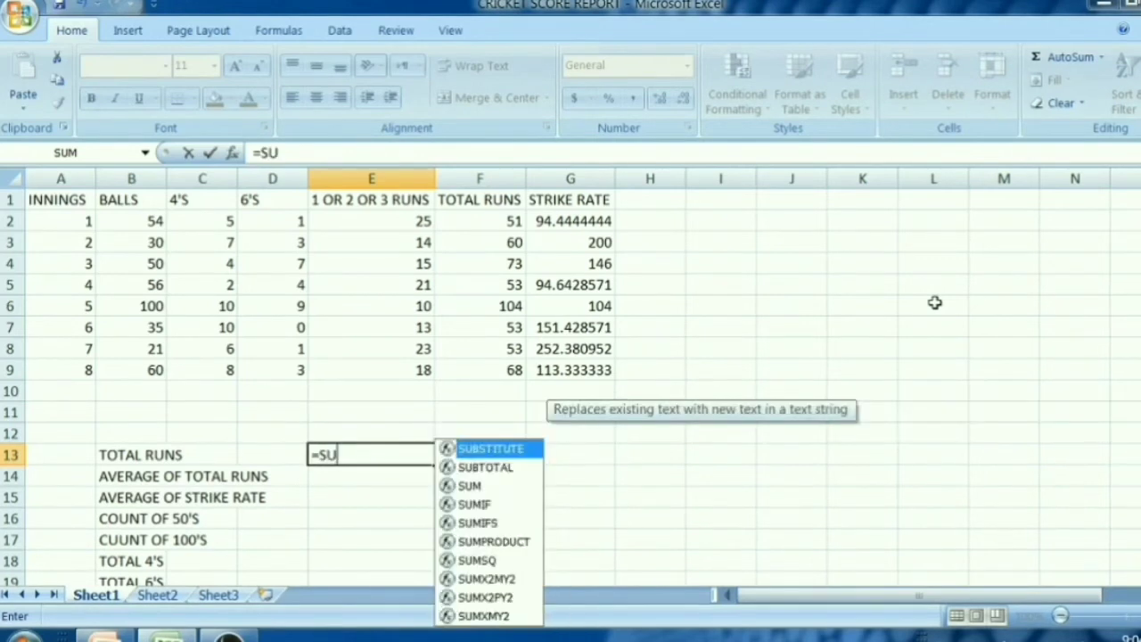
{"action": "type", "text": "M(F"}
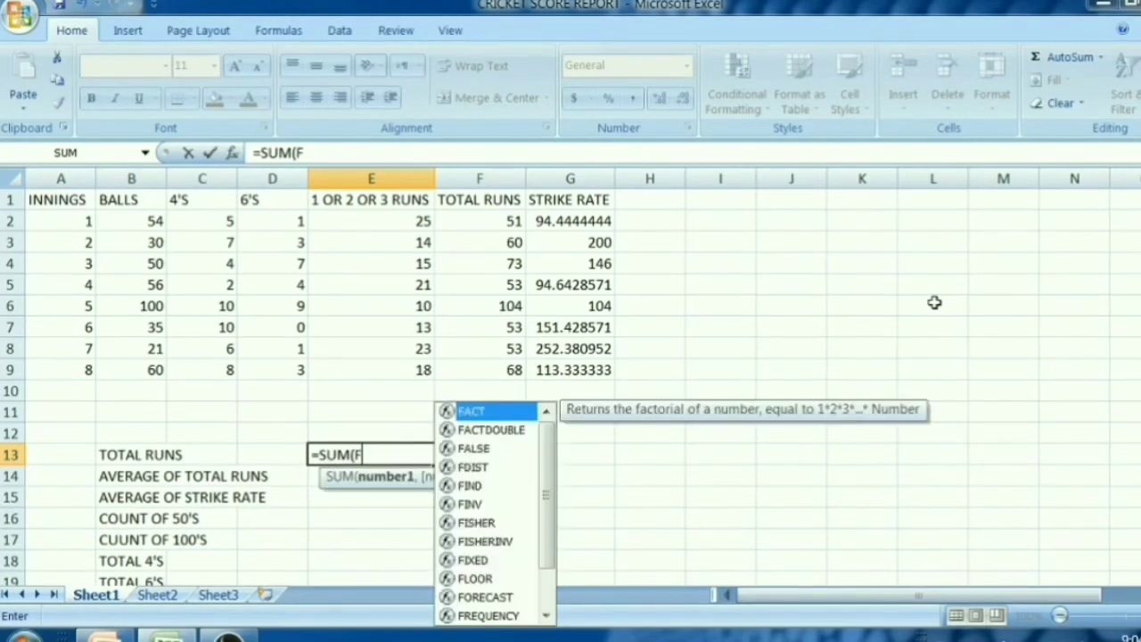
{"action": "type", "text": "2"}
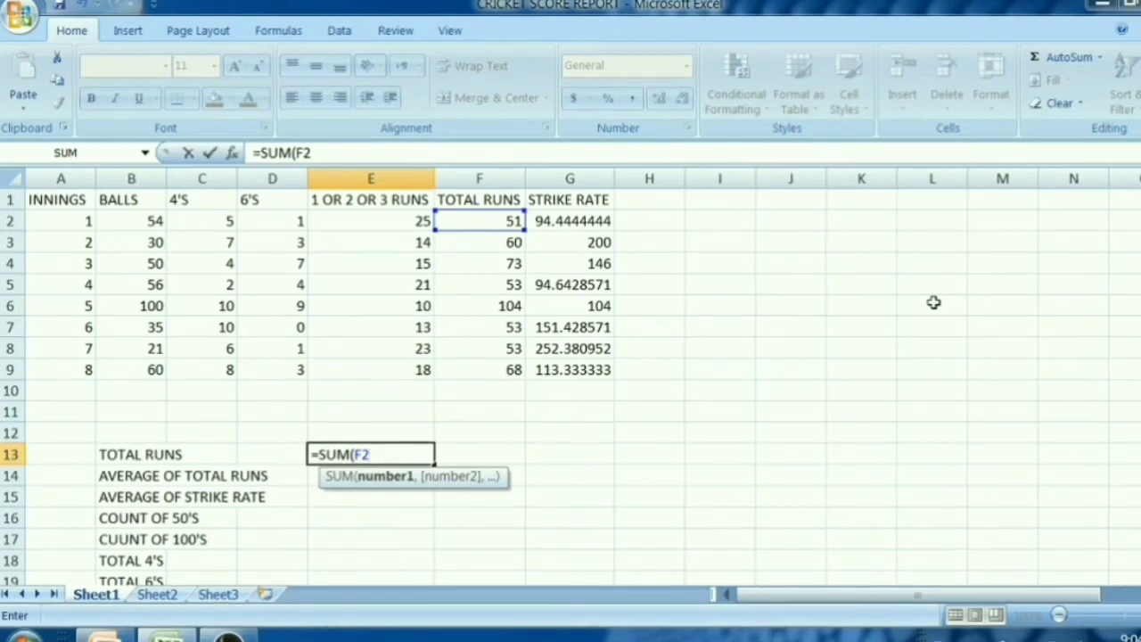
{"action": "type", "text": ":"}
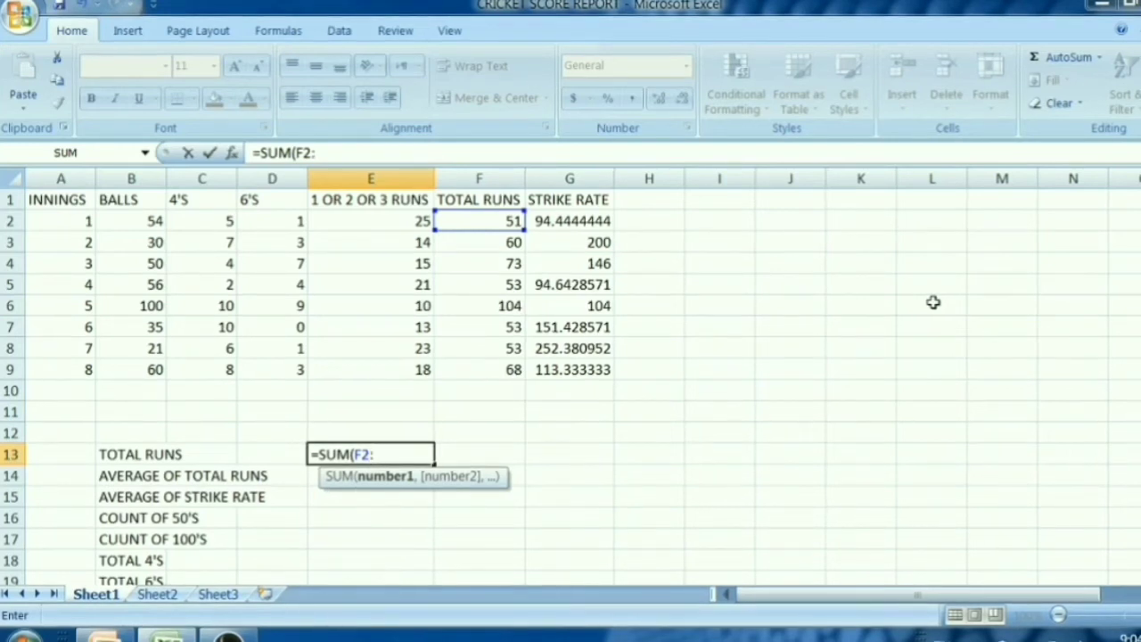
{"action": "type", "text": "F"}
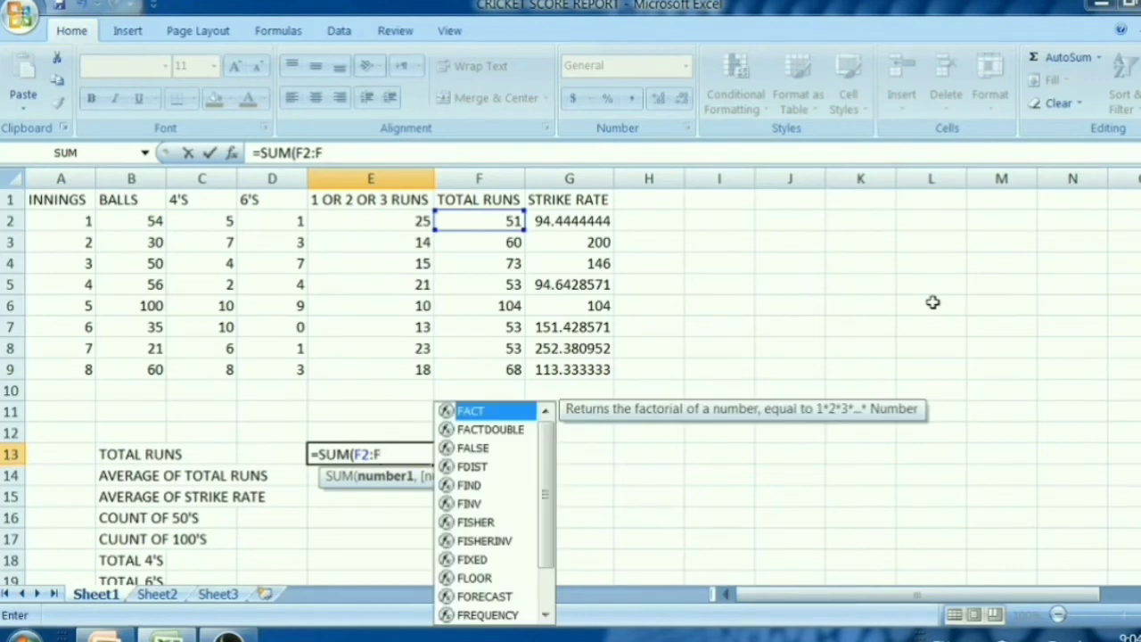
{"action": "type", "text": "9"}
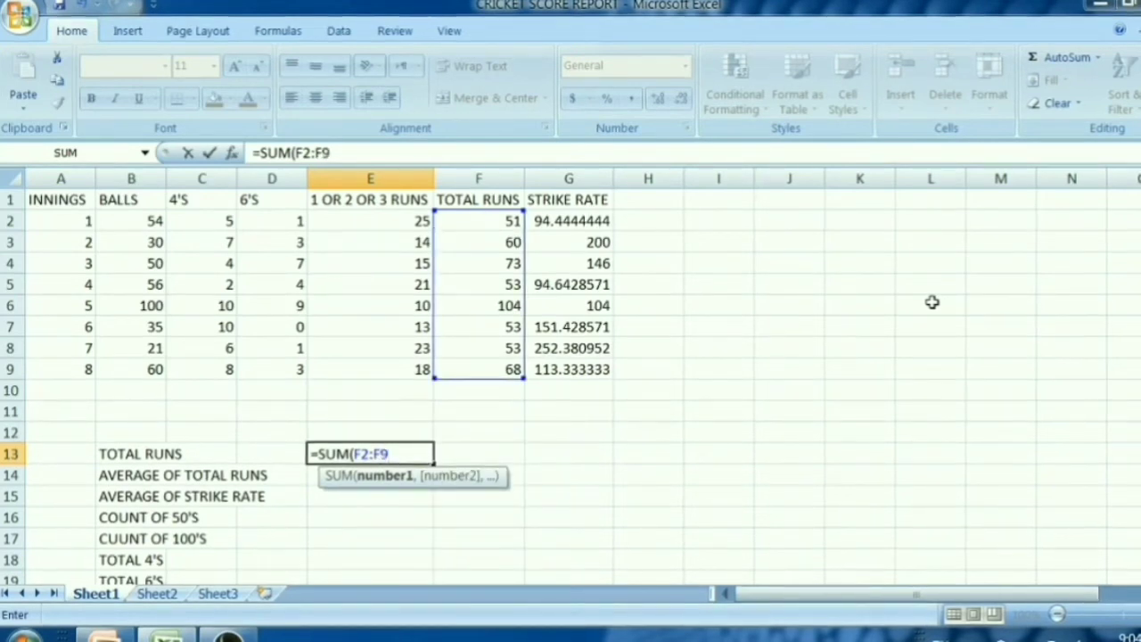
{"action": "type", "text": ")"}
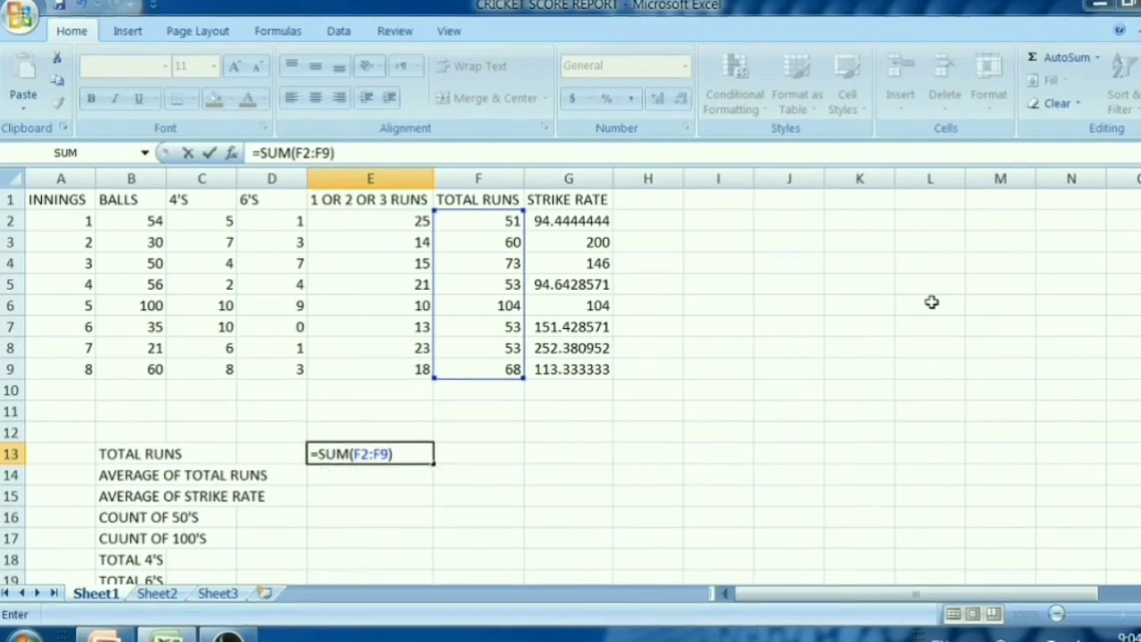
{"action": "key", "text": "Return"}
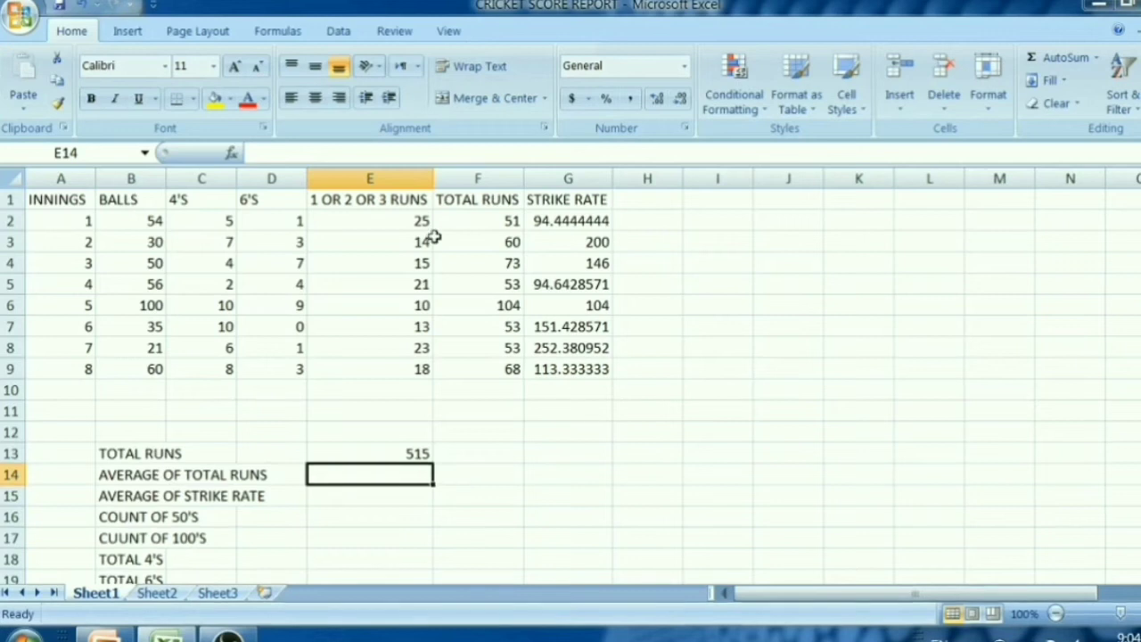
Step: Enter =AVERAGE(F2:F9) in E14 for an average total runs of 64.375
{"action": "type", "text": "="}
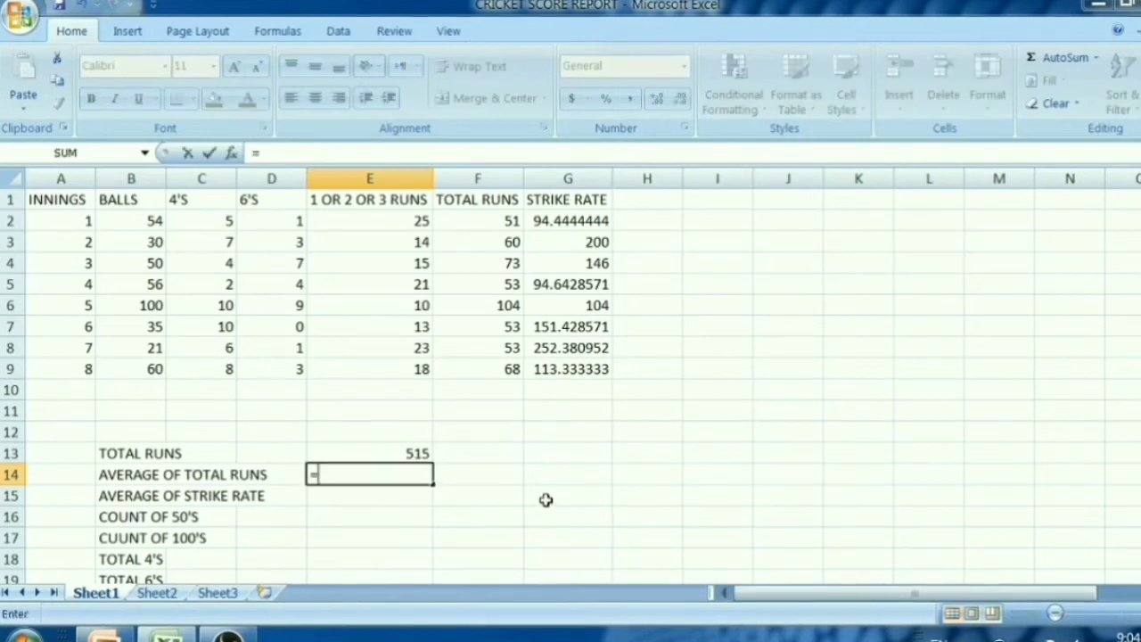
{"action": "type", "text": "AV"}
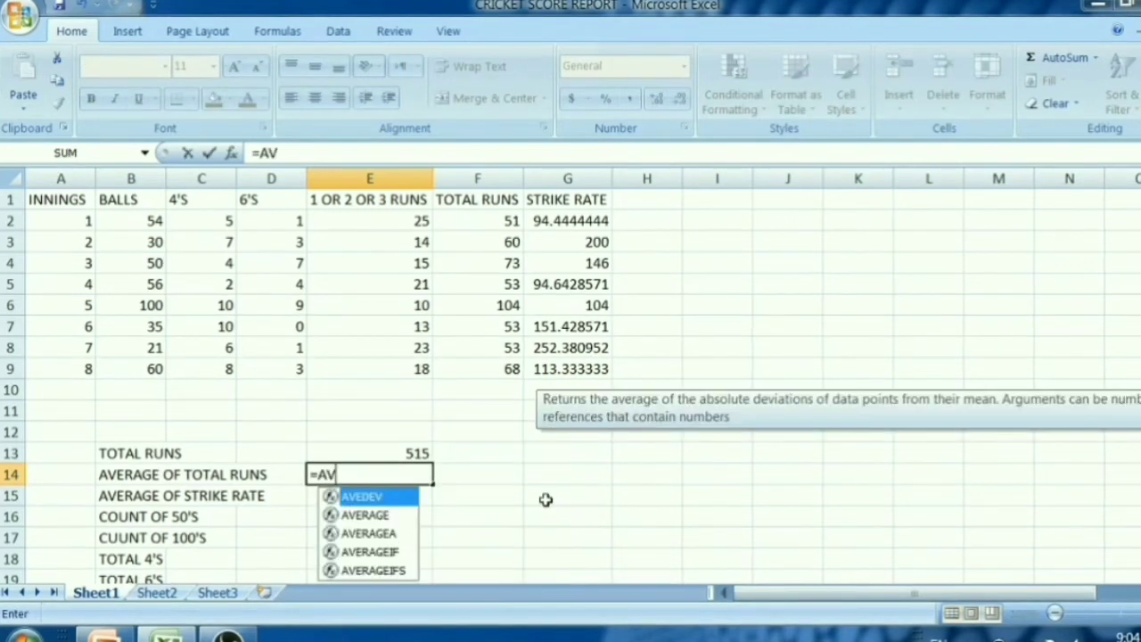
{"action": "type", "text": "ERAGE"}
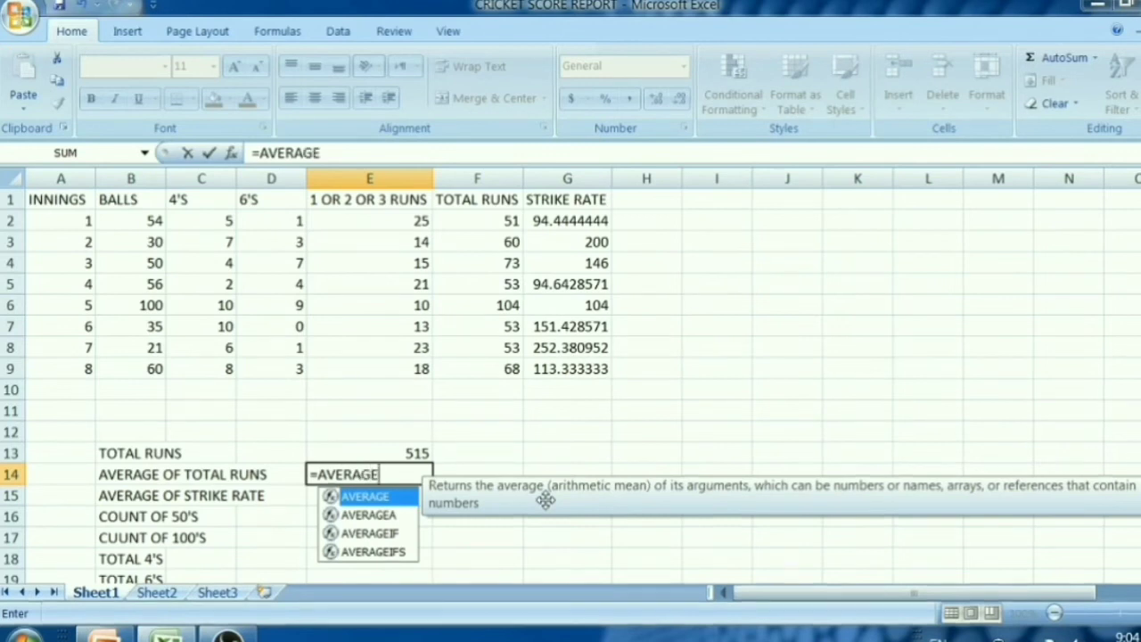
{"action": "type", "text": "("}
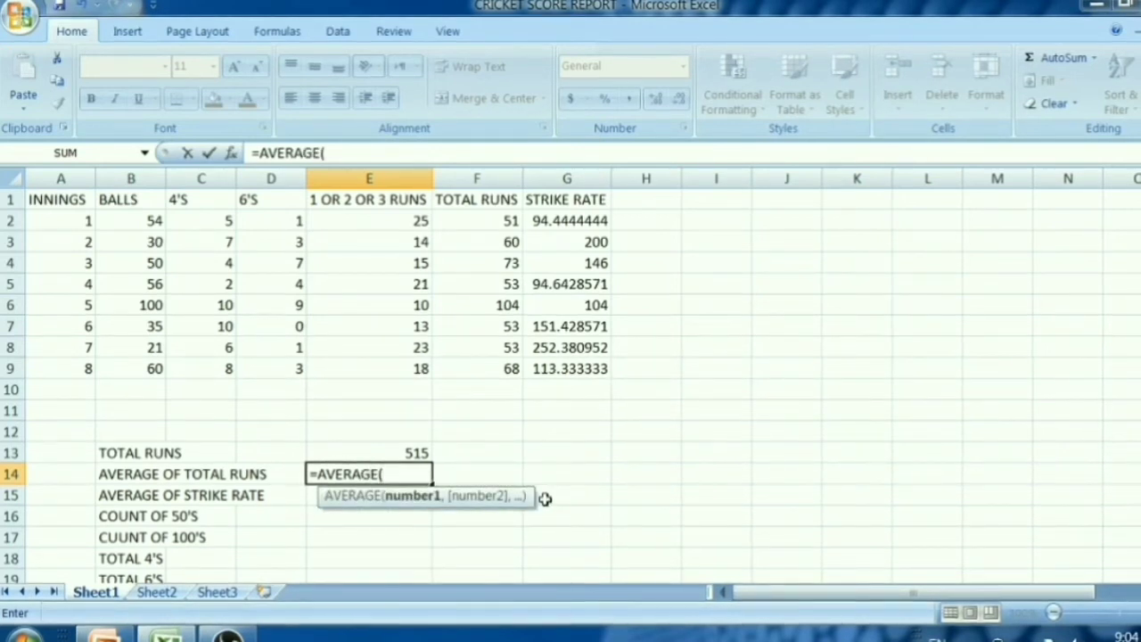
{"action": "type", "text": "F2:"}
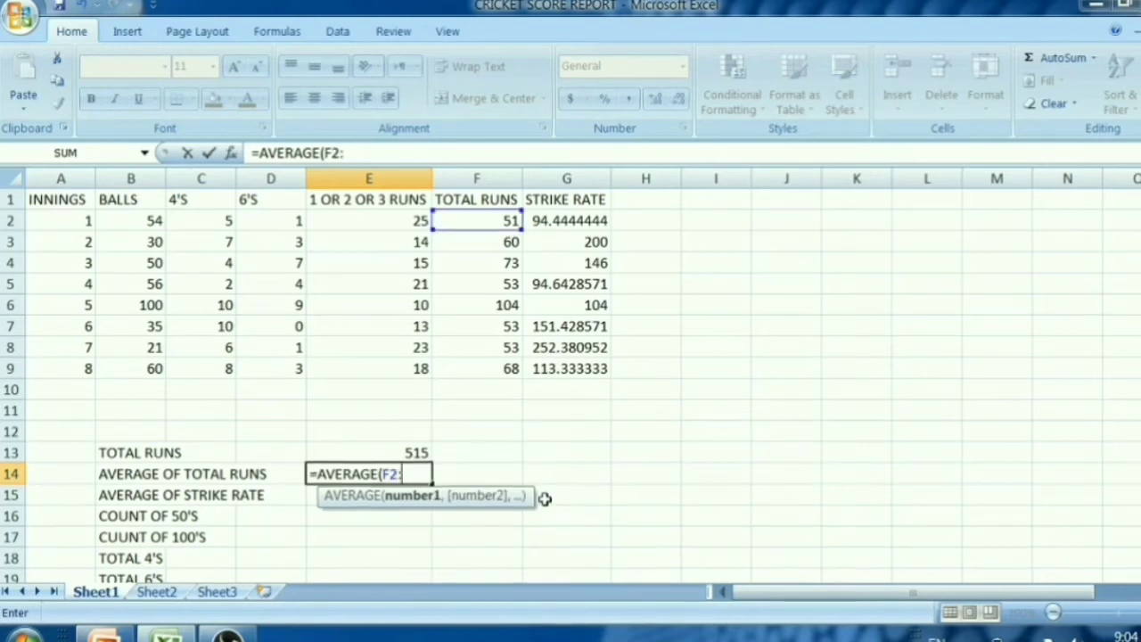
{"action": "type", "text": "F9"}
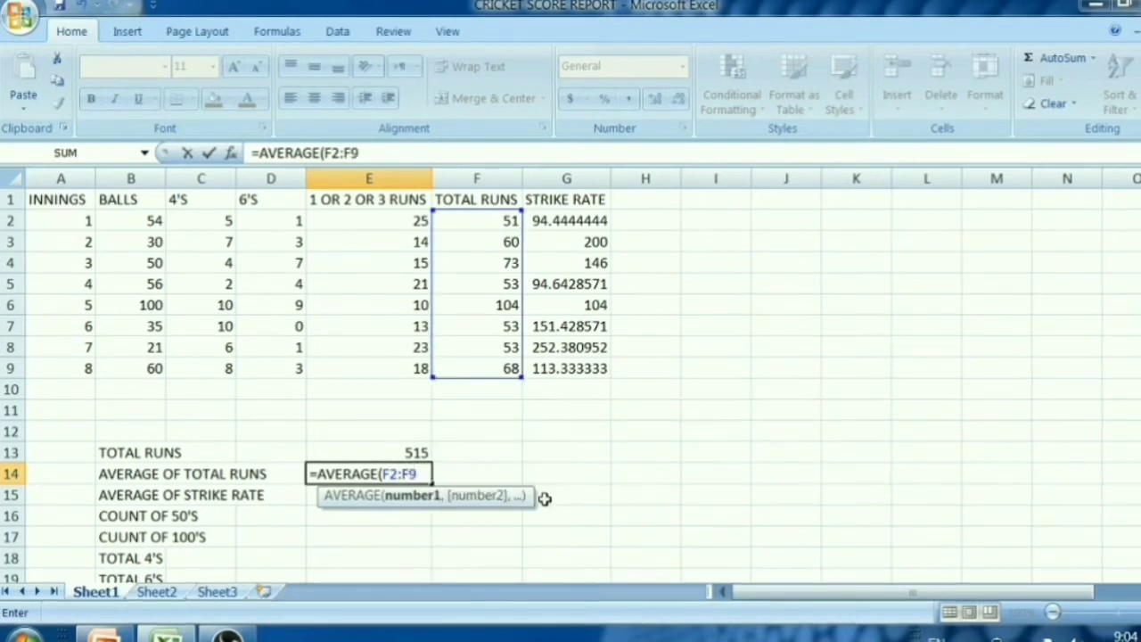
{"action": "type", "text": ")"}
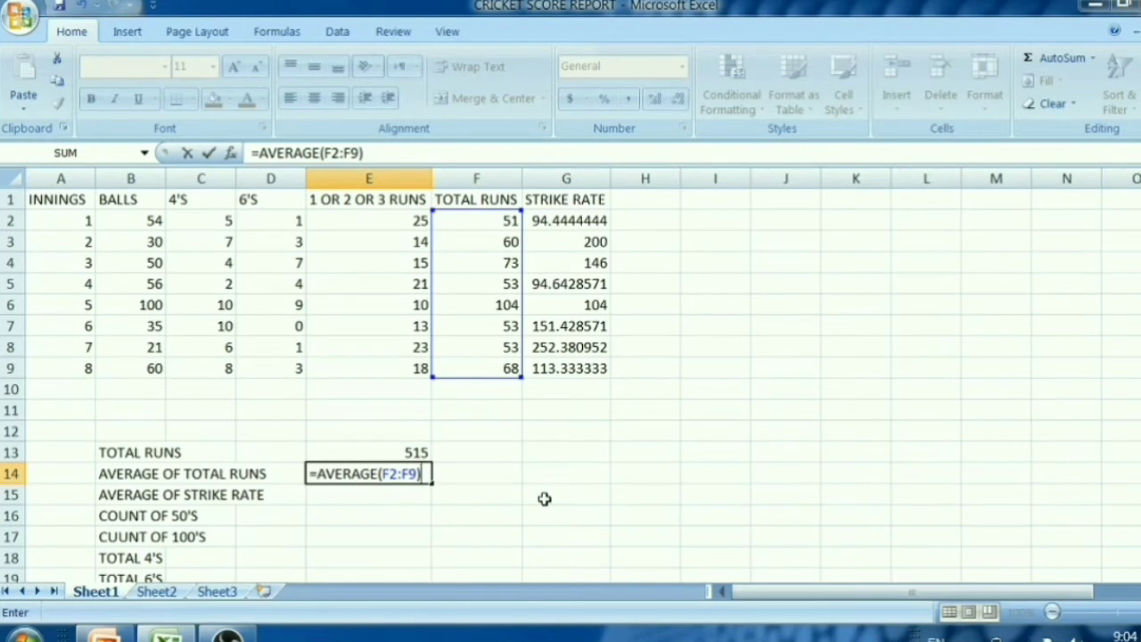
{"action": "key", "text": "Return"}
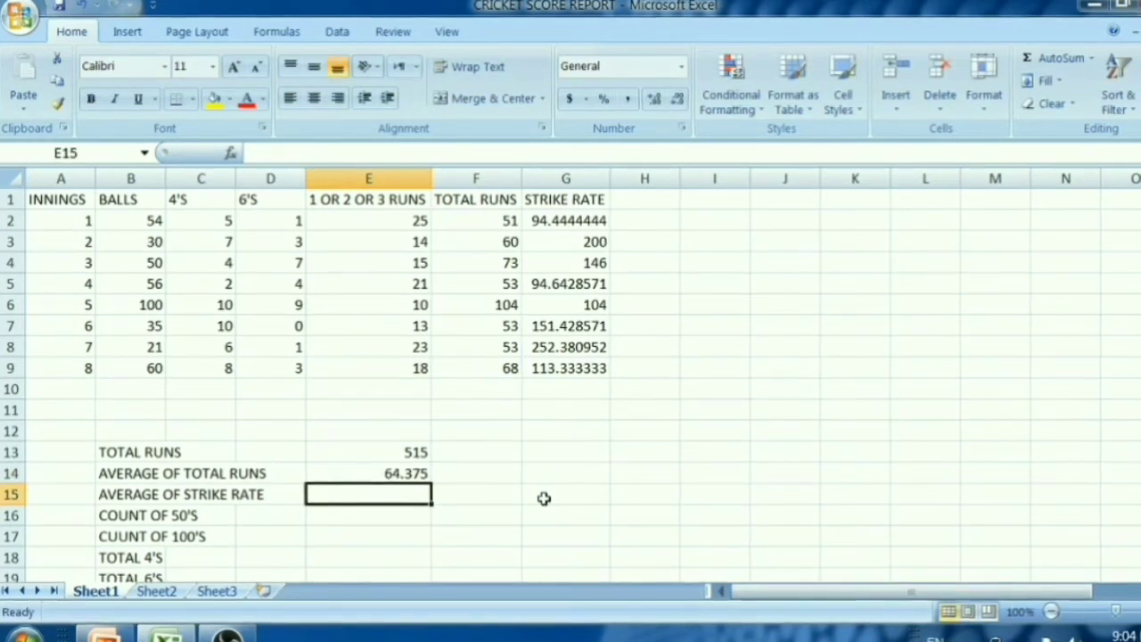
Step: Enter =AVERAGE(G2:G9) in E15 for an average strike rate of 144.5287698
{"action": "type", "text": "="}
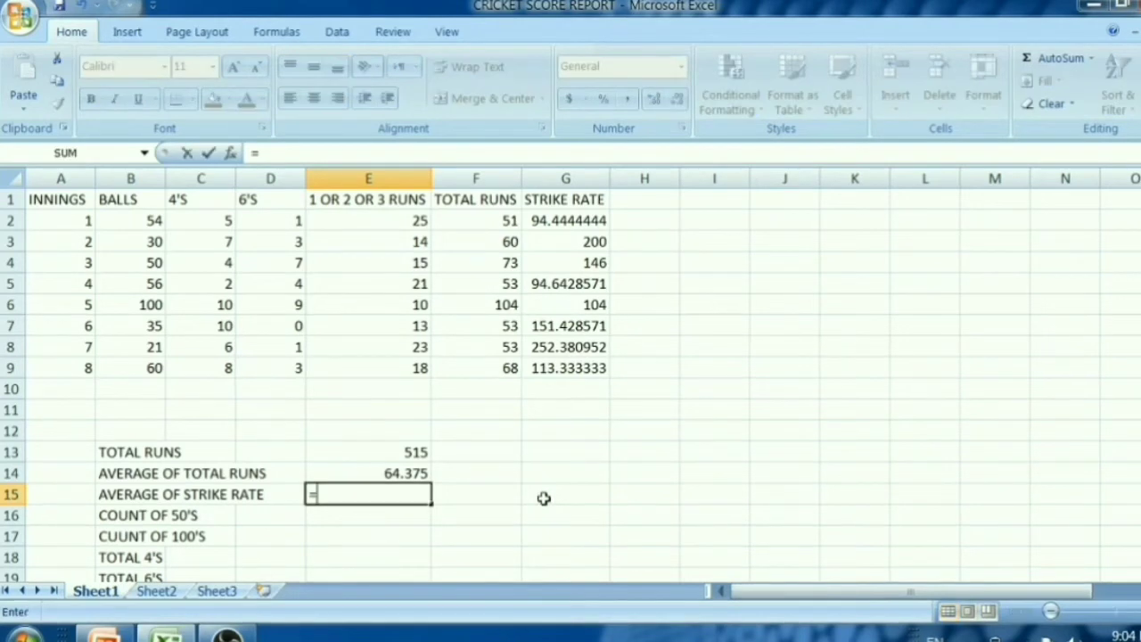
{"action": "type", "text": "AVER"}
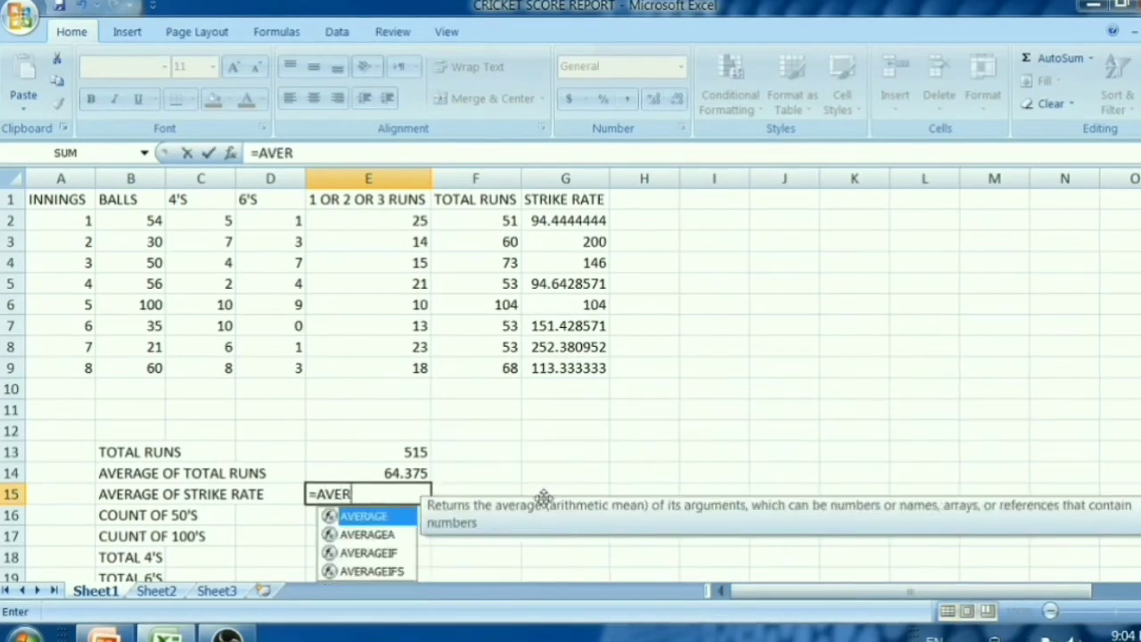
{"action": "type", "text": "AGE"}
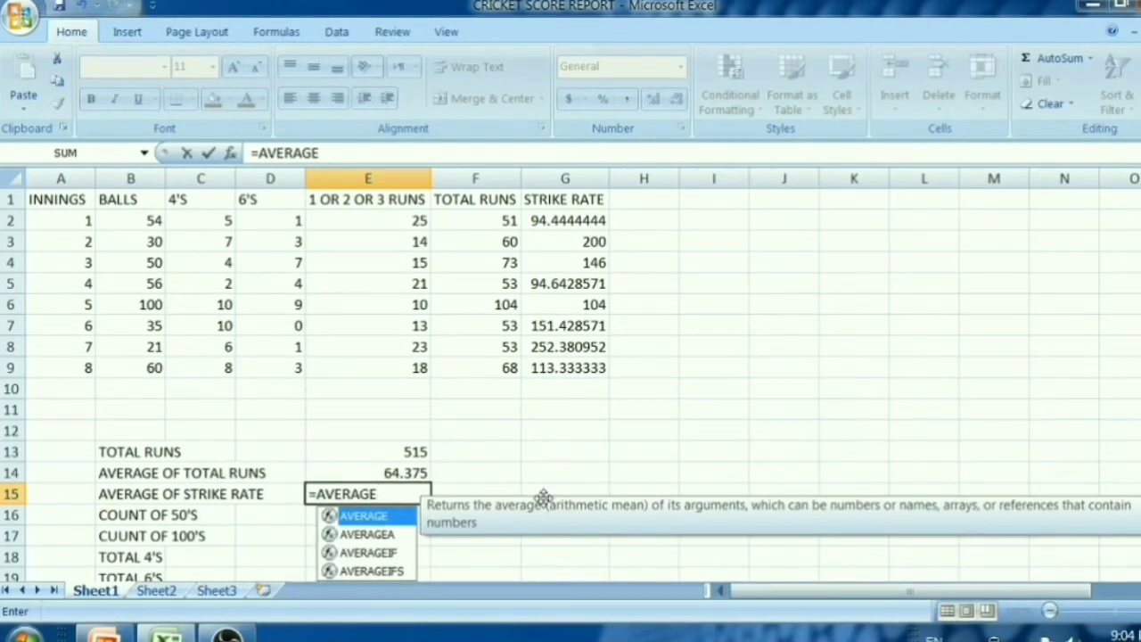
{"action": "type", "text": "("}
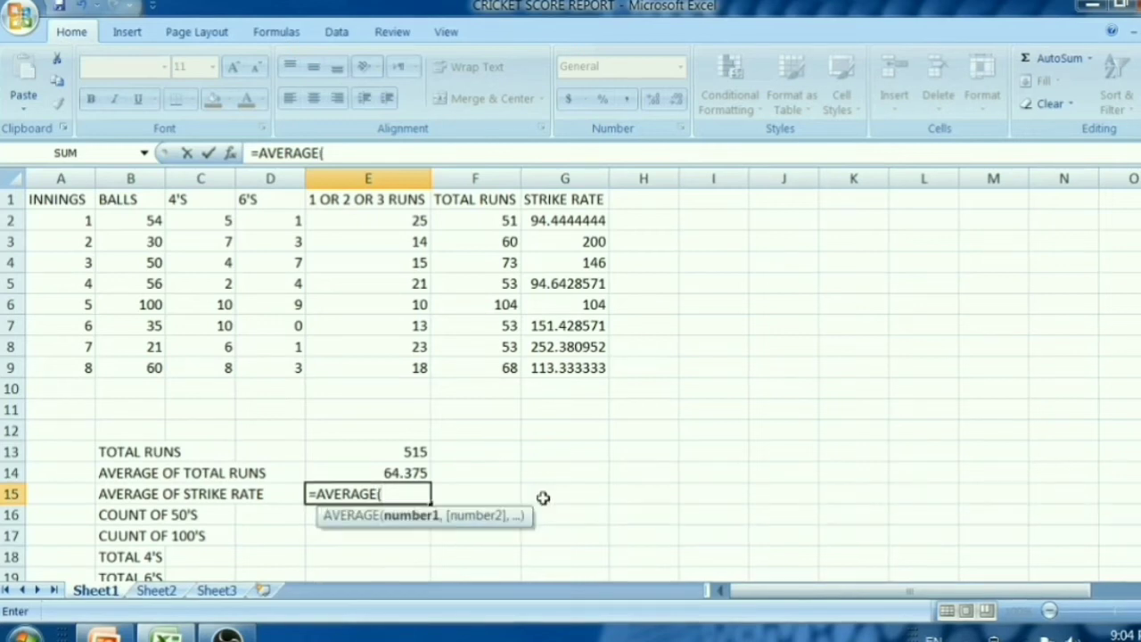
{"action": "type", "text": "G2"}
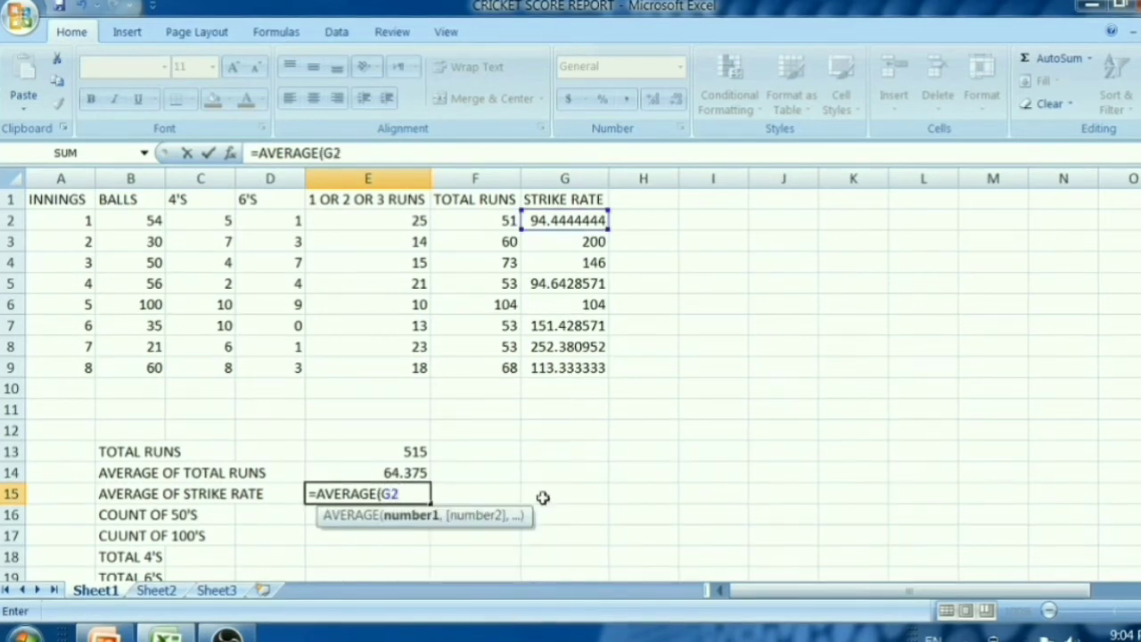
{"action": "type", "text": ":G9"}
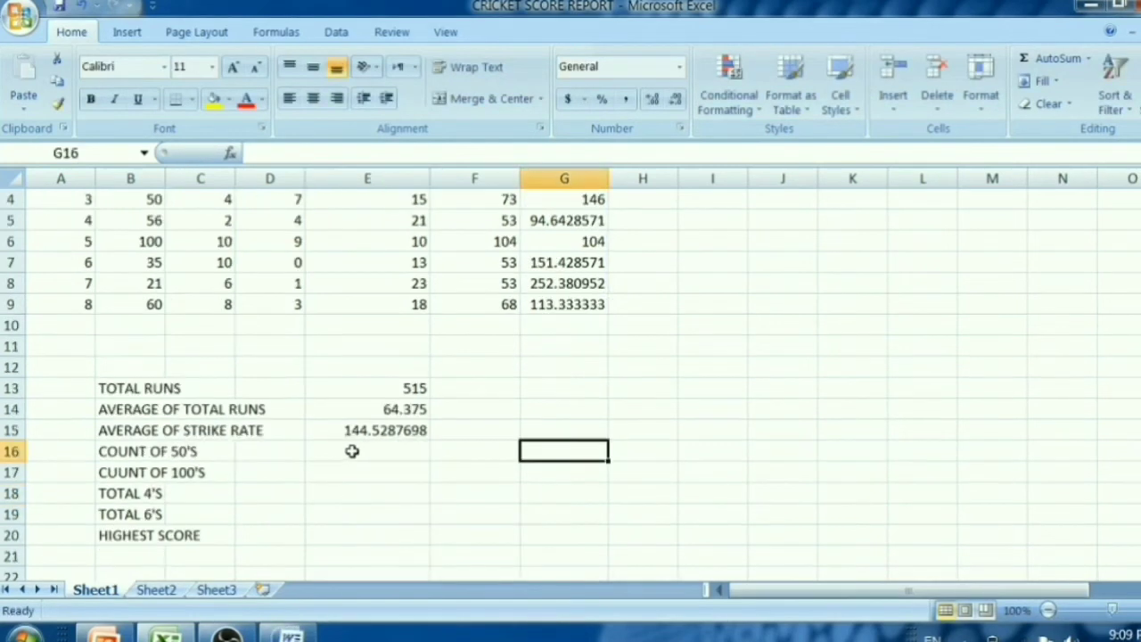
{"action": "left_click", "coordinate": [352, 451]}
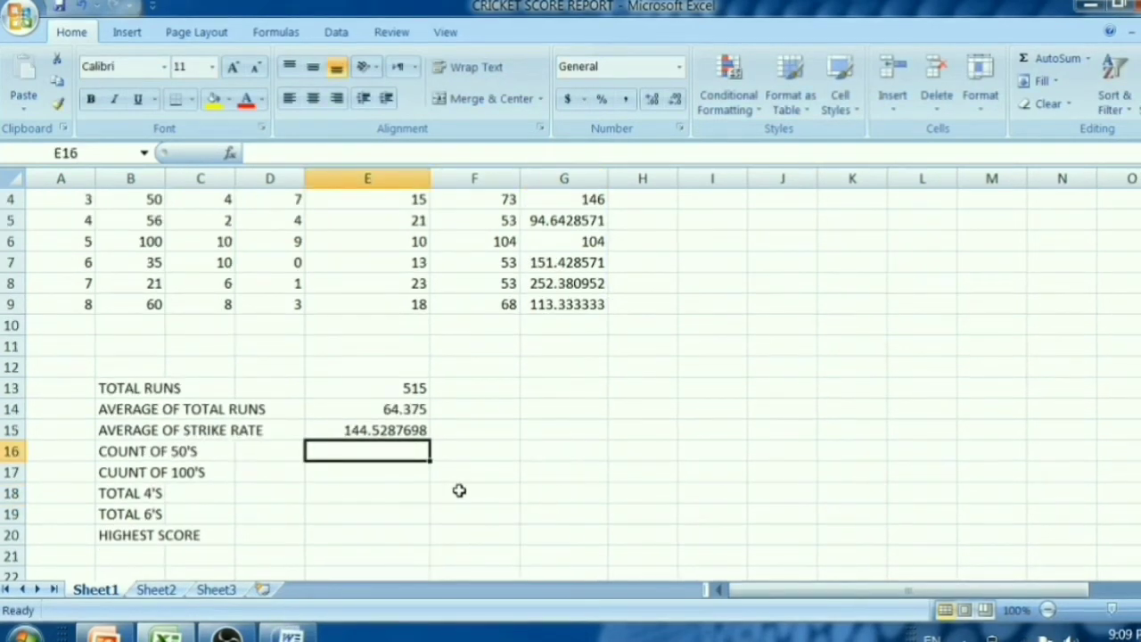
{"action": "scroll", "coordinate": [459, 490], "scroll_direction": "up", "scroll_amount": 1}
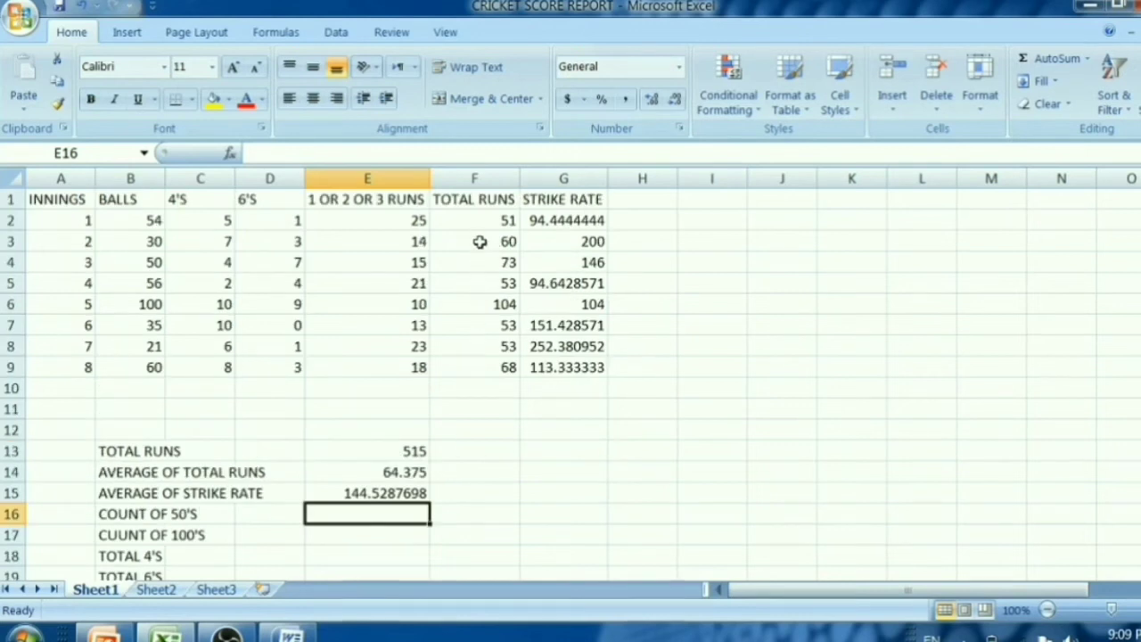
Step: Enter =COUNTIF(F2:F9,">=50") in E16, counting 8 innings of 50 or more
{"action": "type", "text": "="}
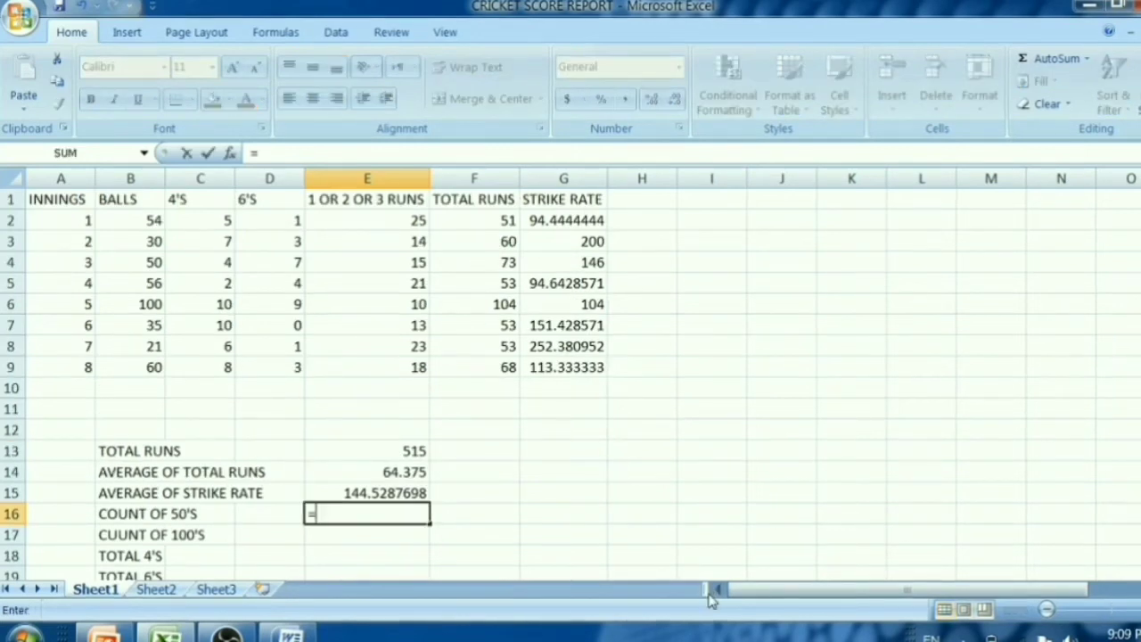
{"action": "type", "text": "COUN"}
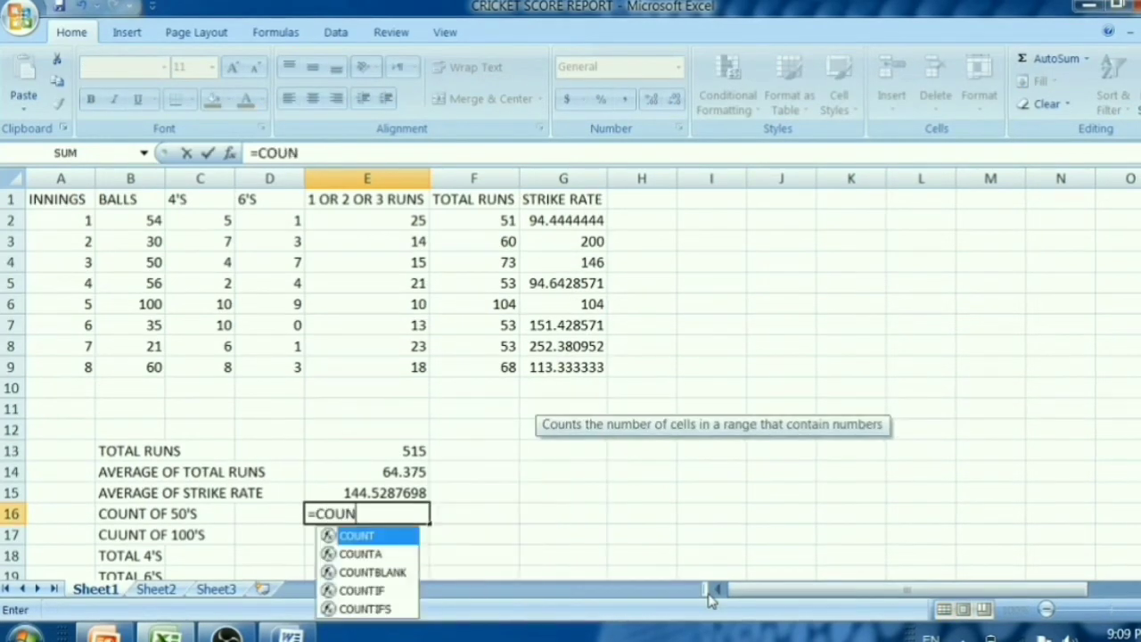
{"action": "type", "text": "TIF"}
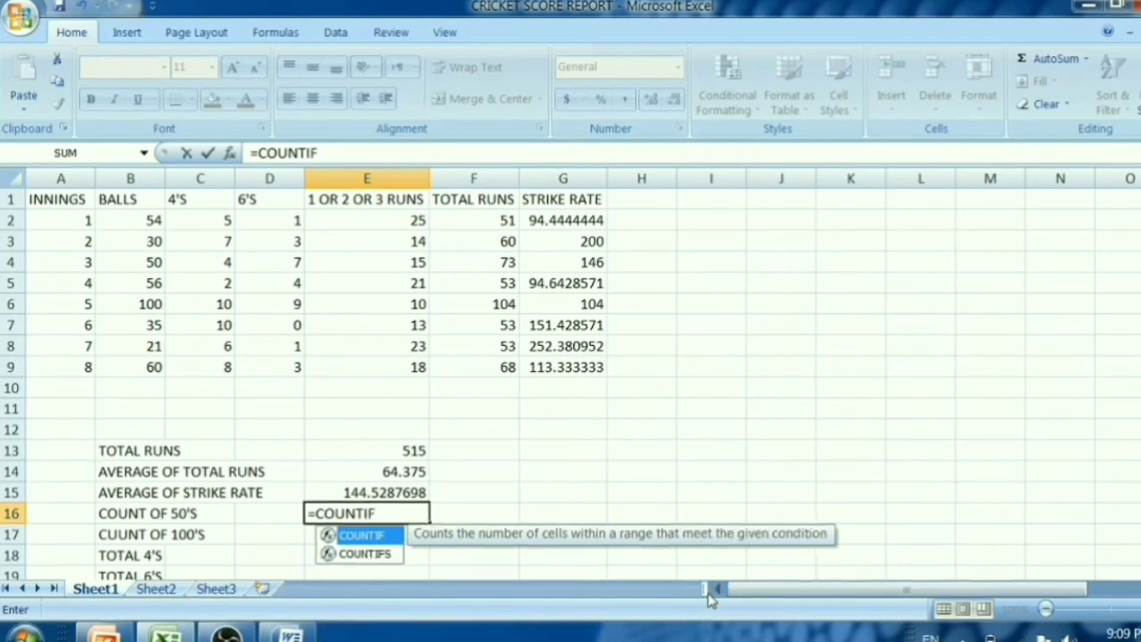
{"action": "type", "text": "("}
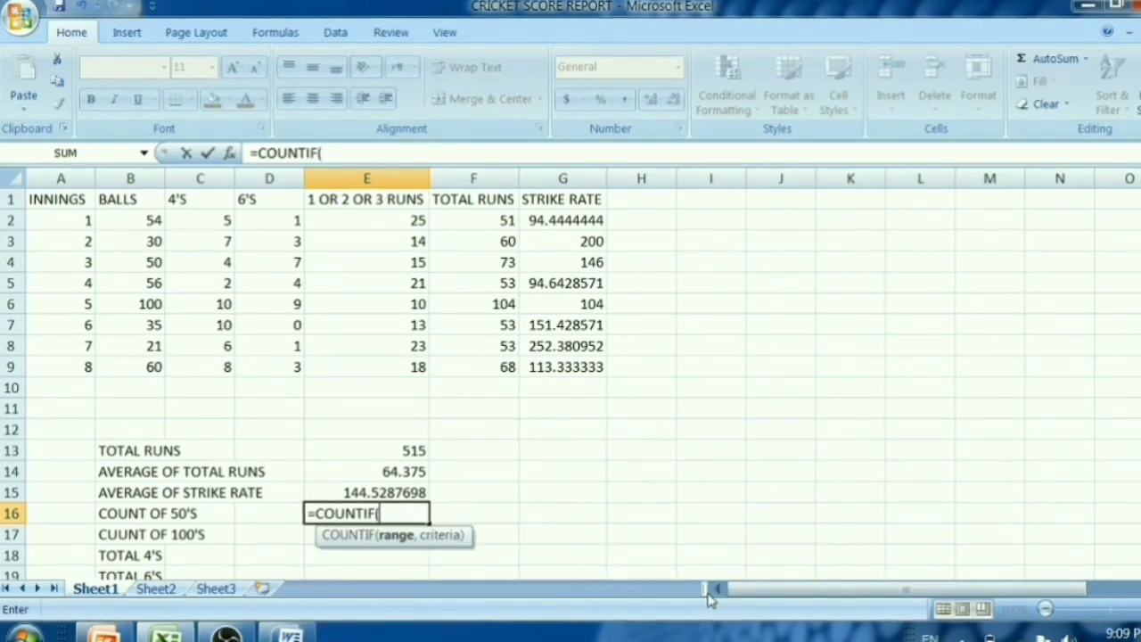
{"action": "type", "text": "F"}
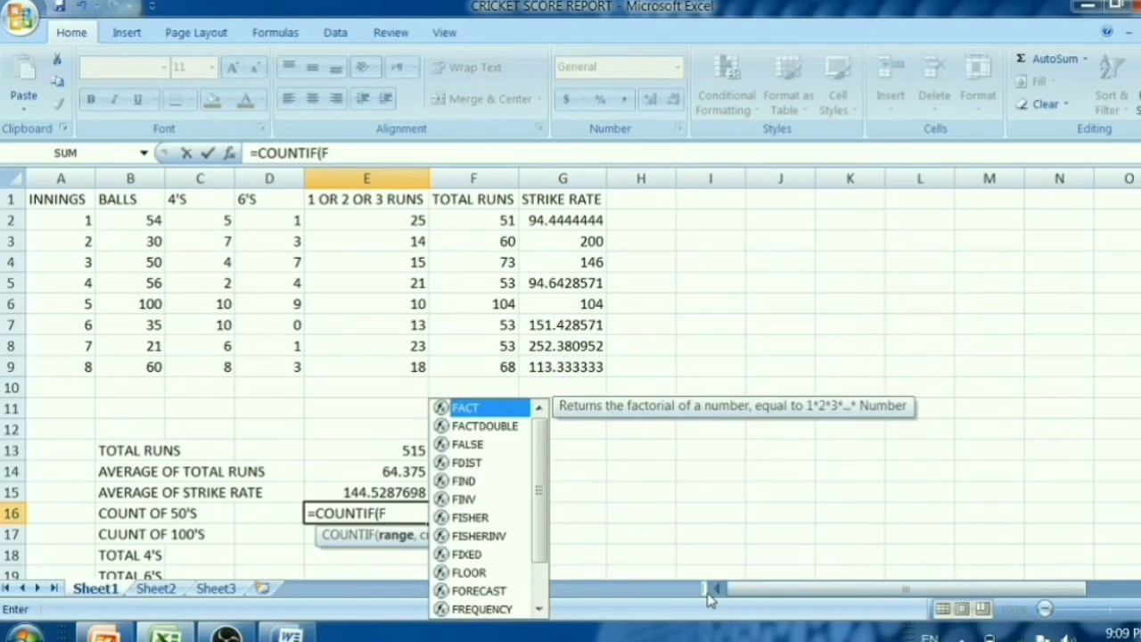
{"action": "type", "text": "2"}
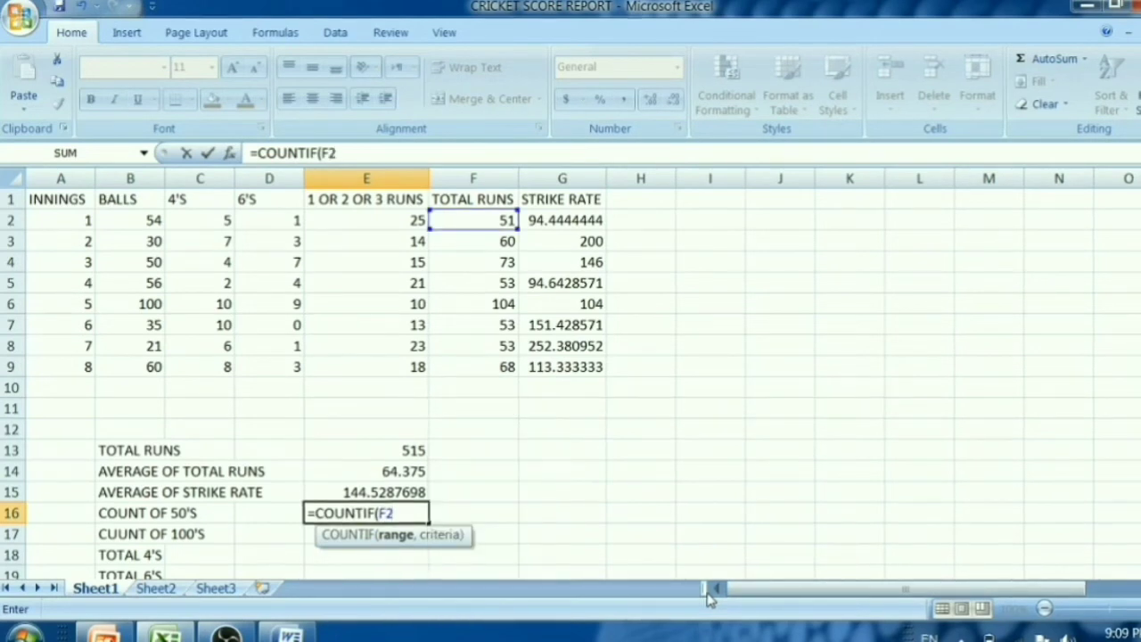
{"action": "type", "text": ":F"}
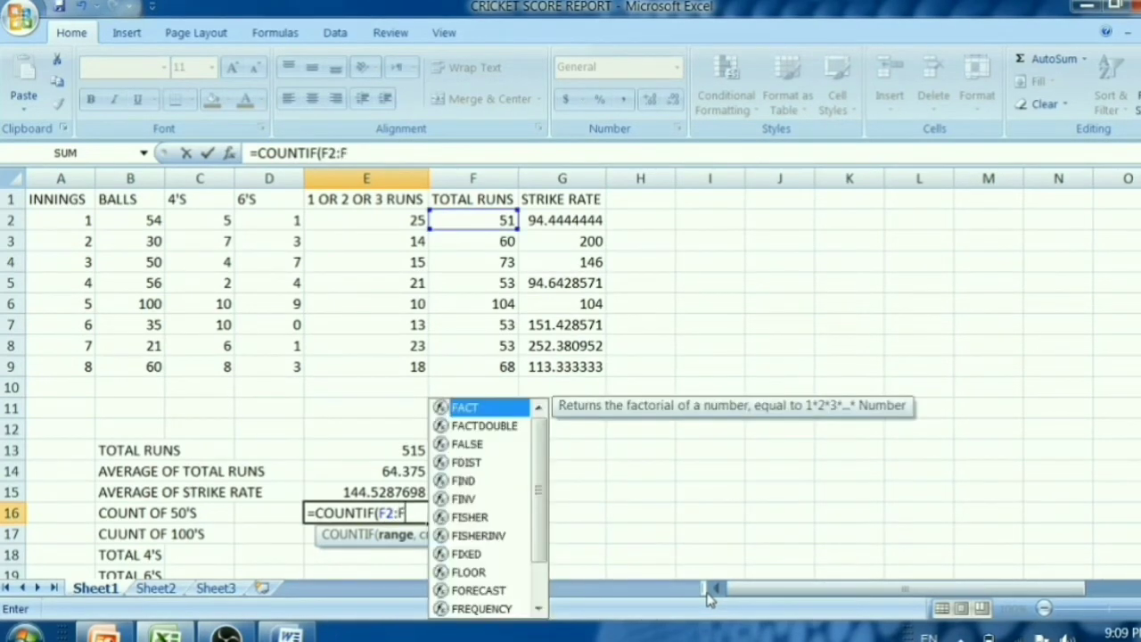
{"action": "type", "text": "9"}
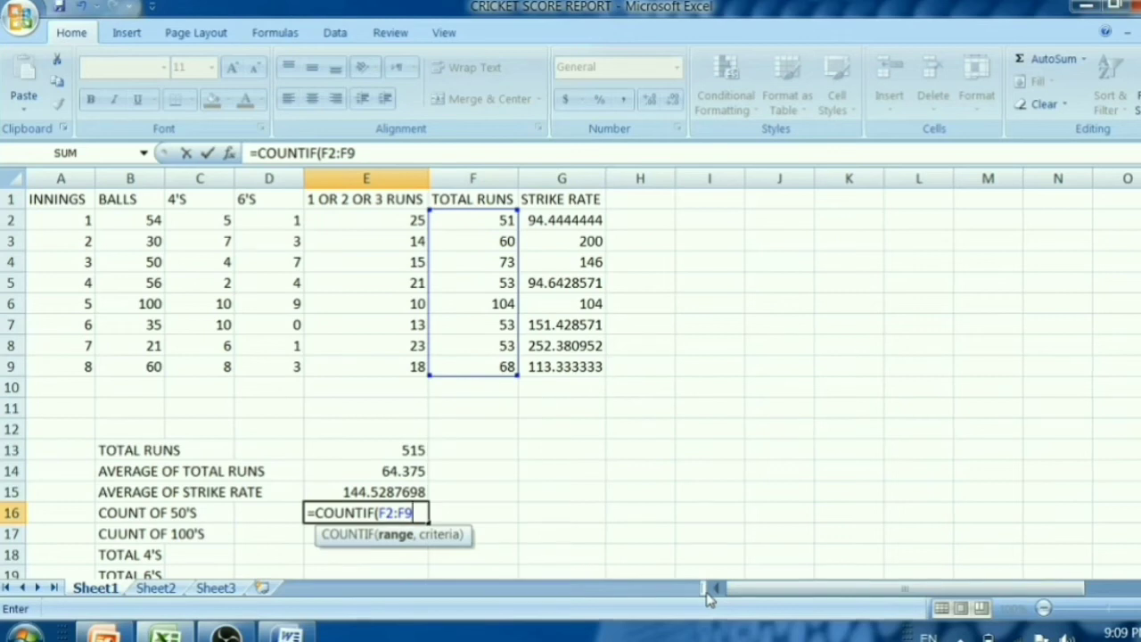
{"action": "type", "text": ","}
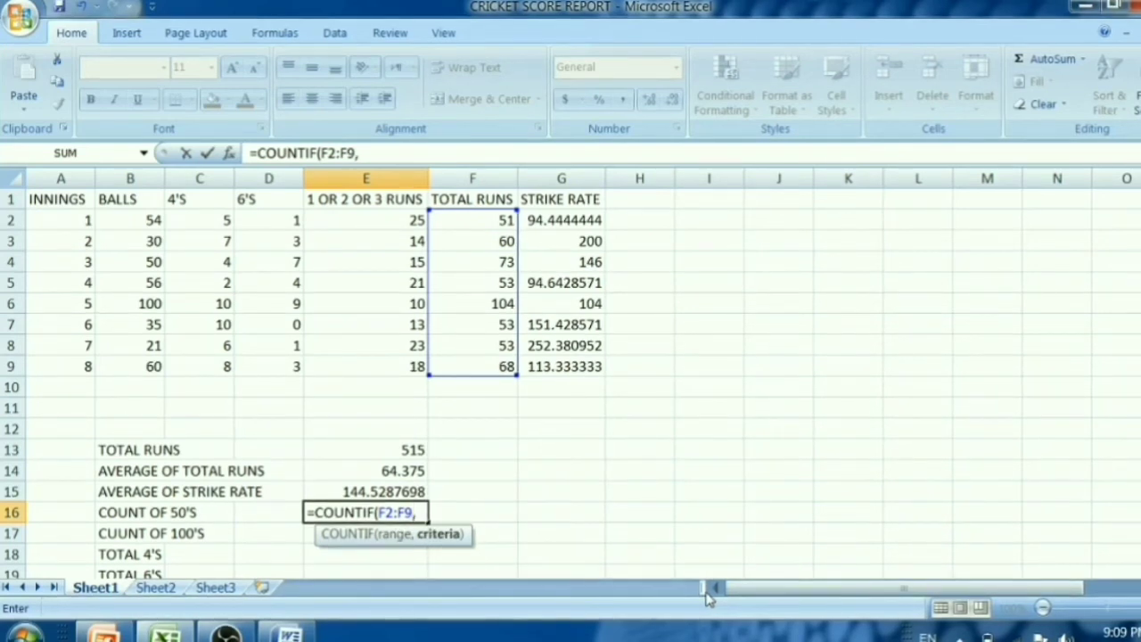
{"action": "type", "text": "\""}
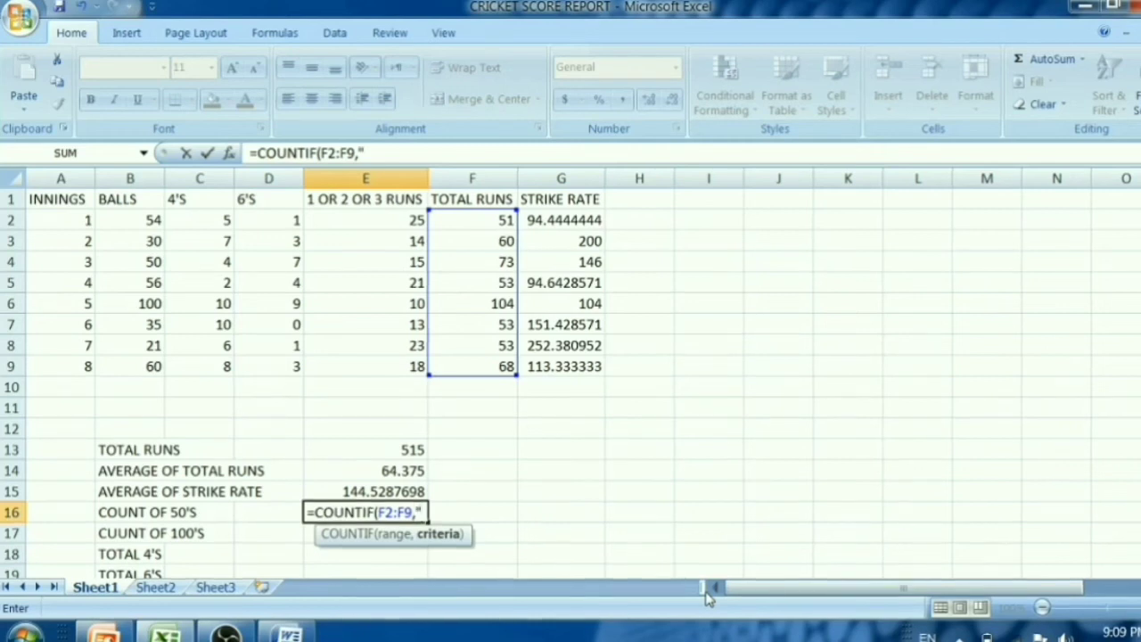
{"action": "type", "text": ">"}
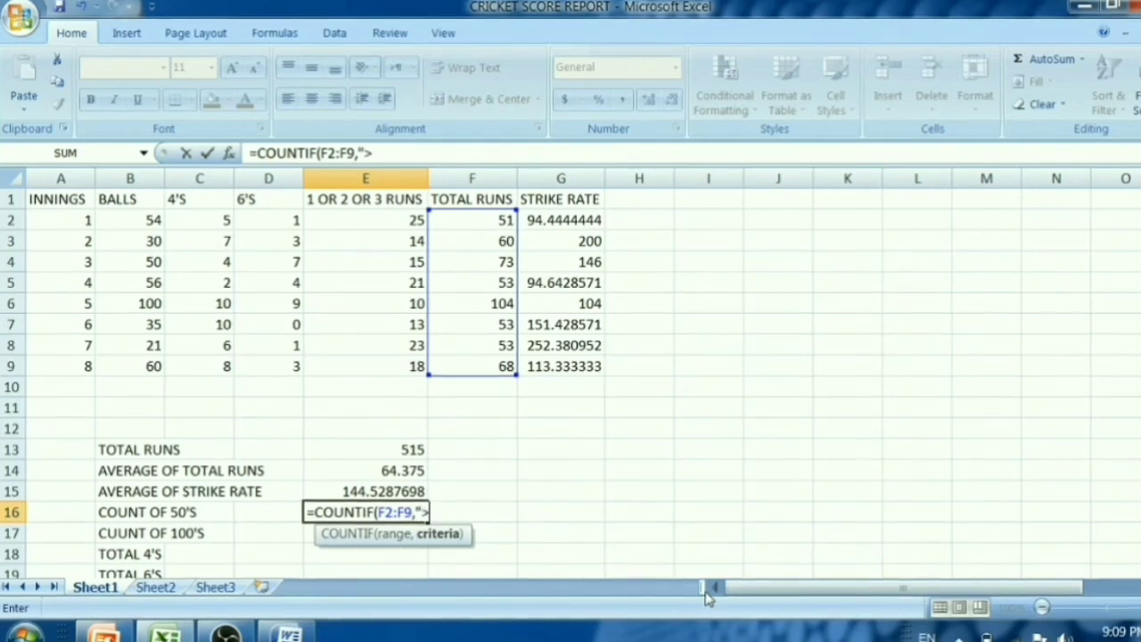
{"action": "type", "text": "="}
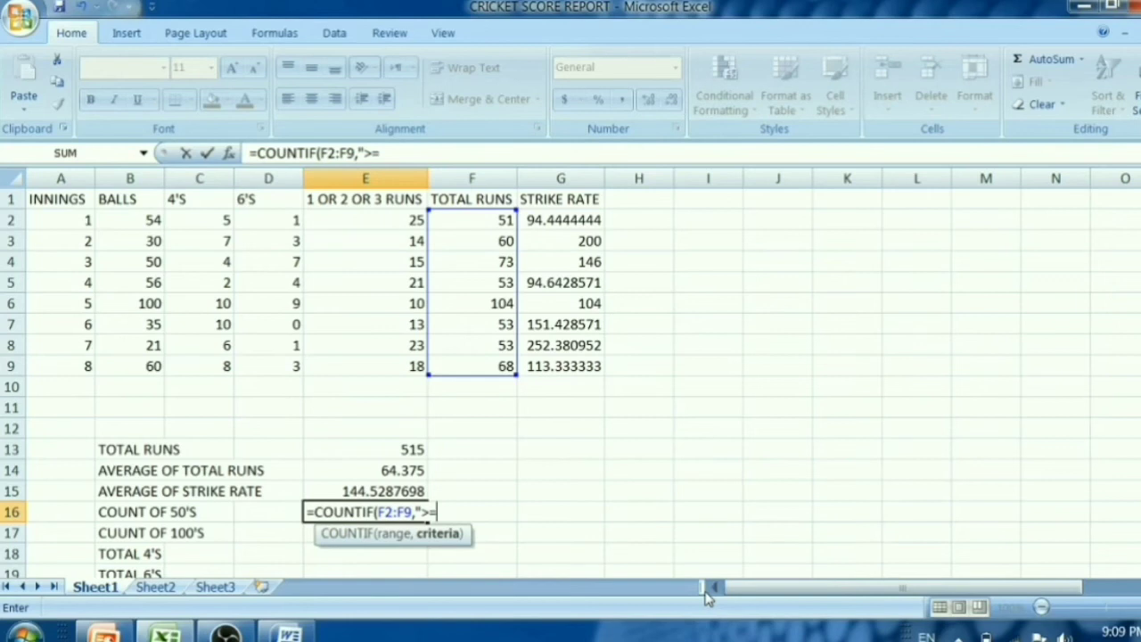
{"action": "type", "text": "50\""}
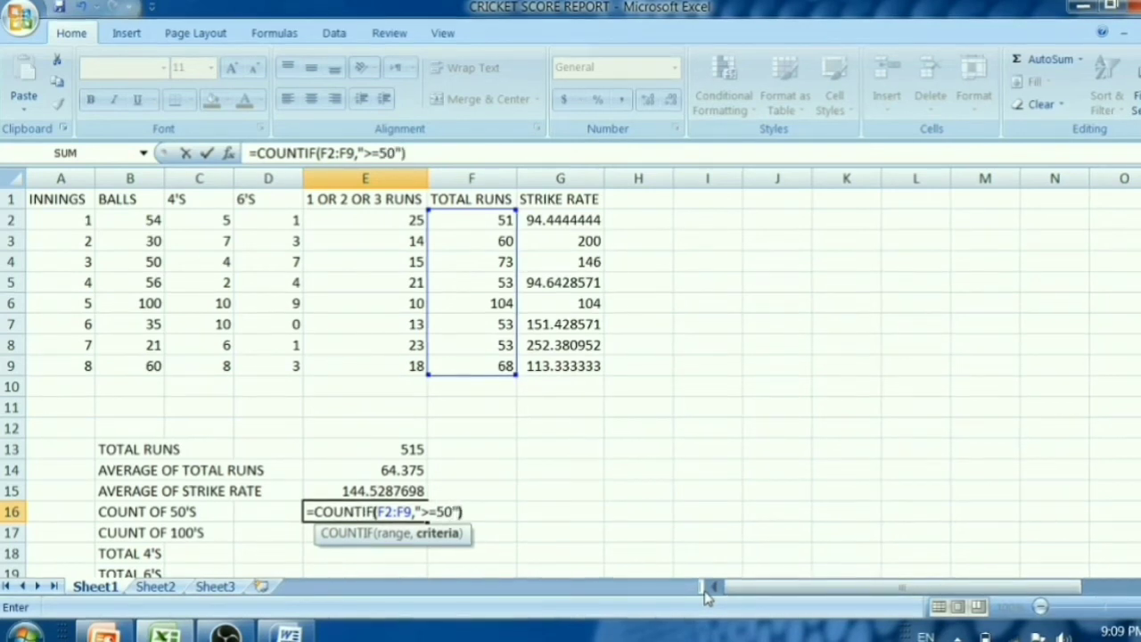
{"action": "type", "text": ")"}
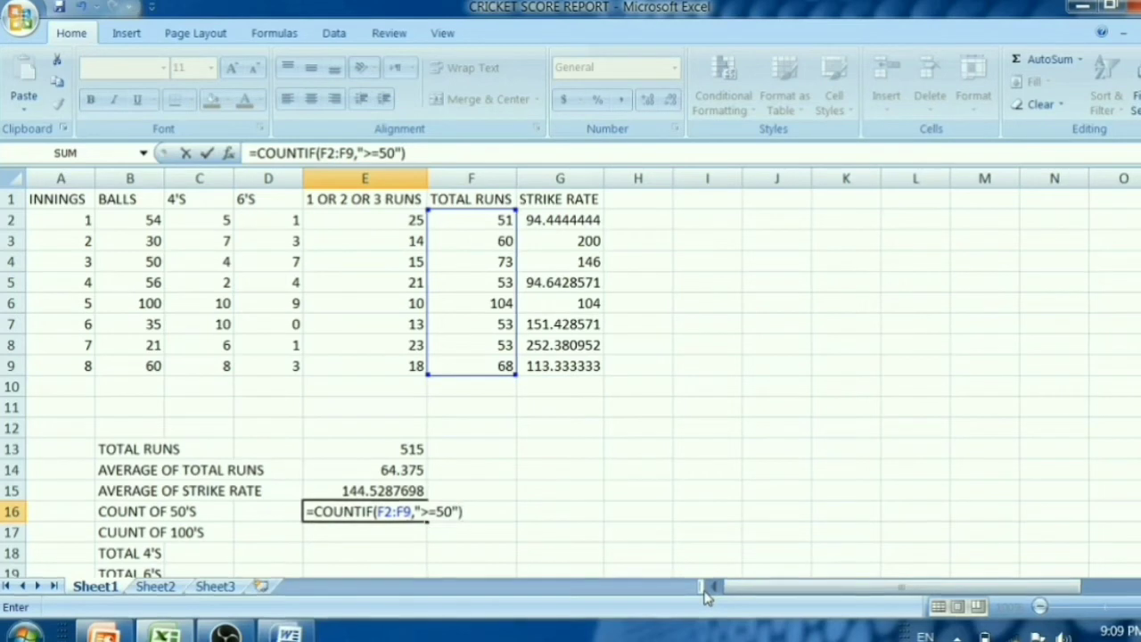
{"action": "key", "text": "Return"}
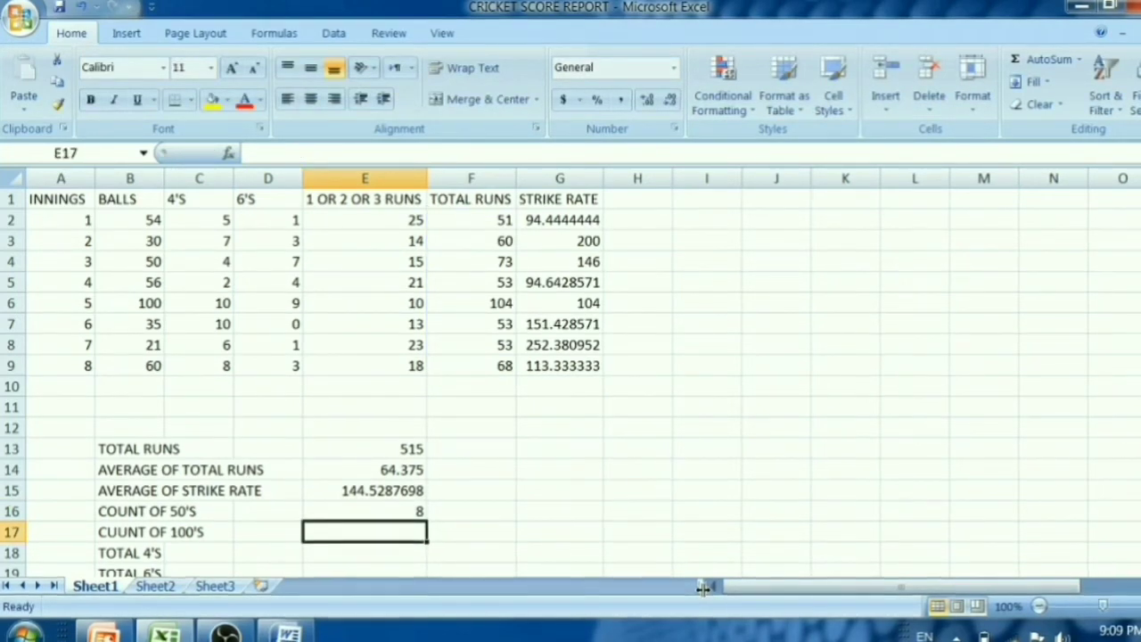
Step: Enter =COUNTIF(F2:F9,">=100") in E17, counting 1 innings of 100 or more
{"action": "type", "text": "="}
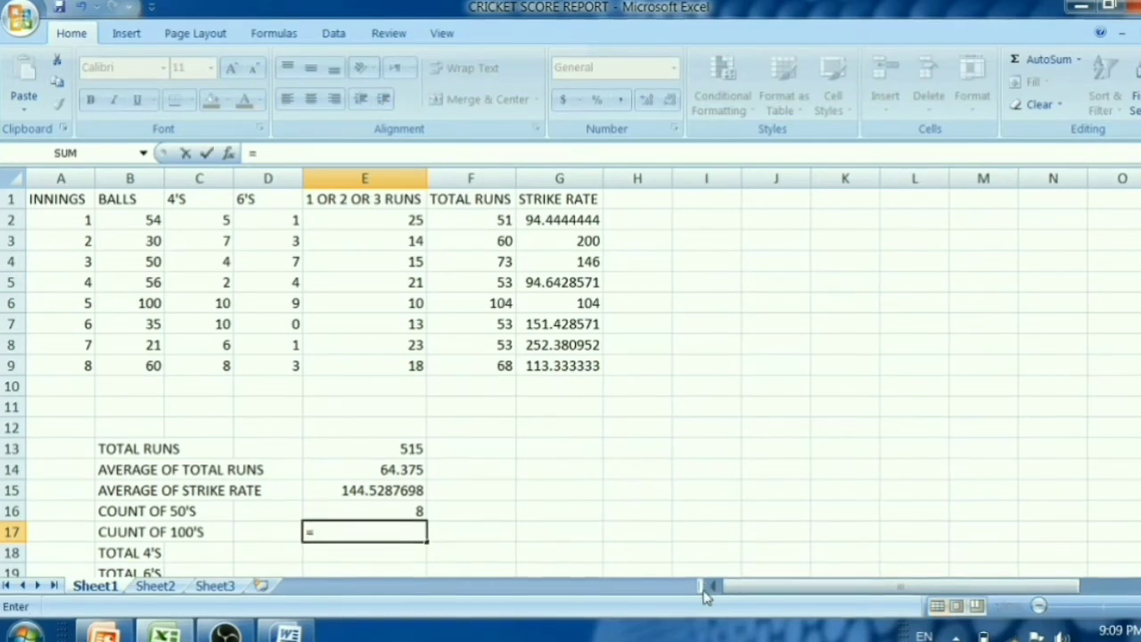
{"action": "type", "text": "COUNT"}
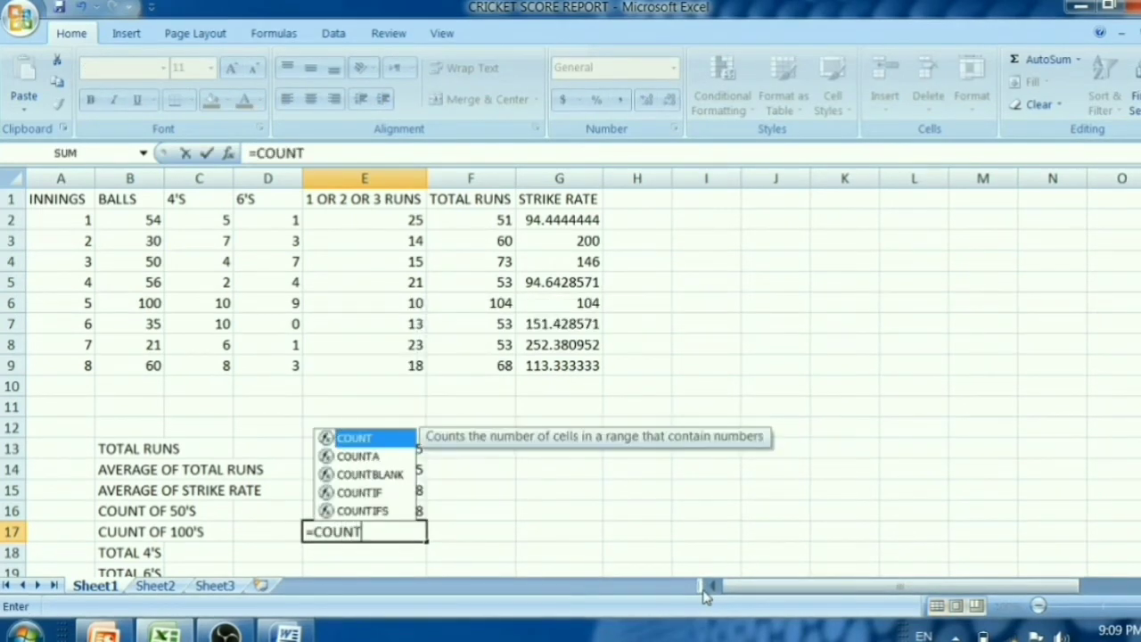
{"action": "type", "text": "IF"}
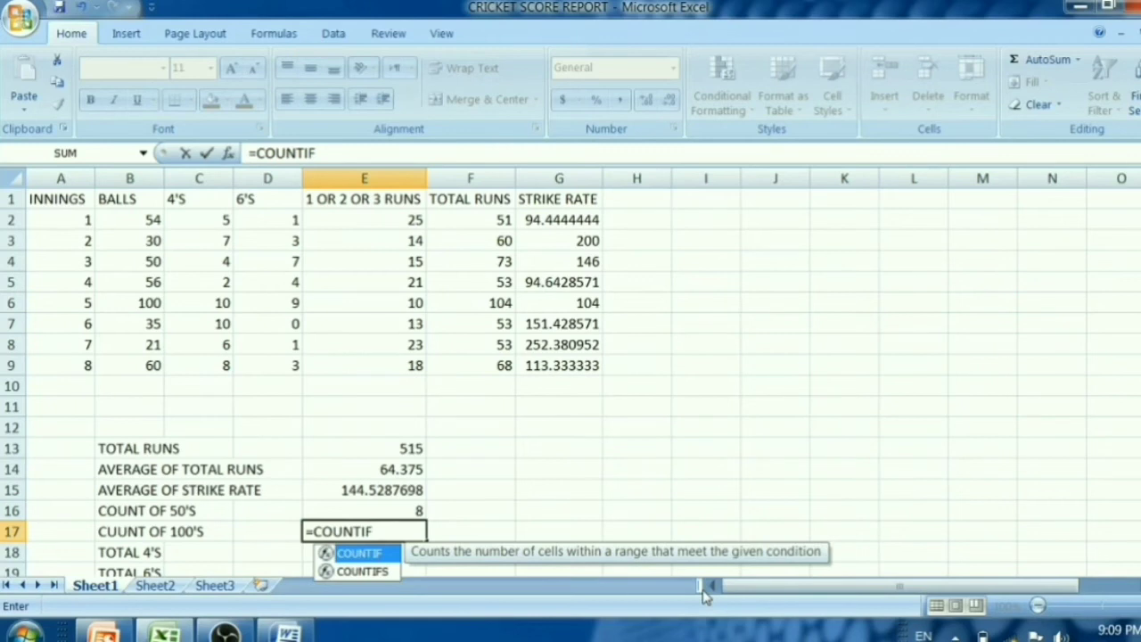
{"action": "type", "text": "(F2"}
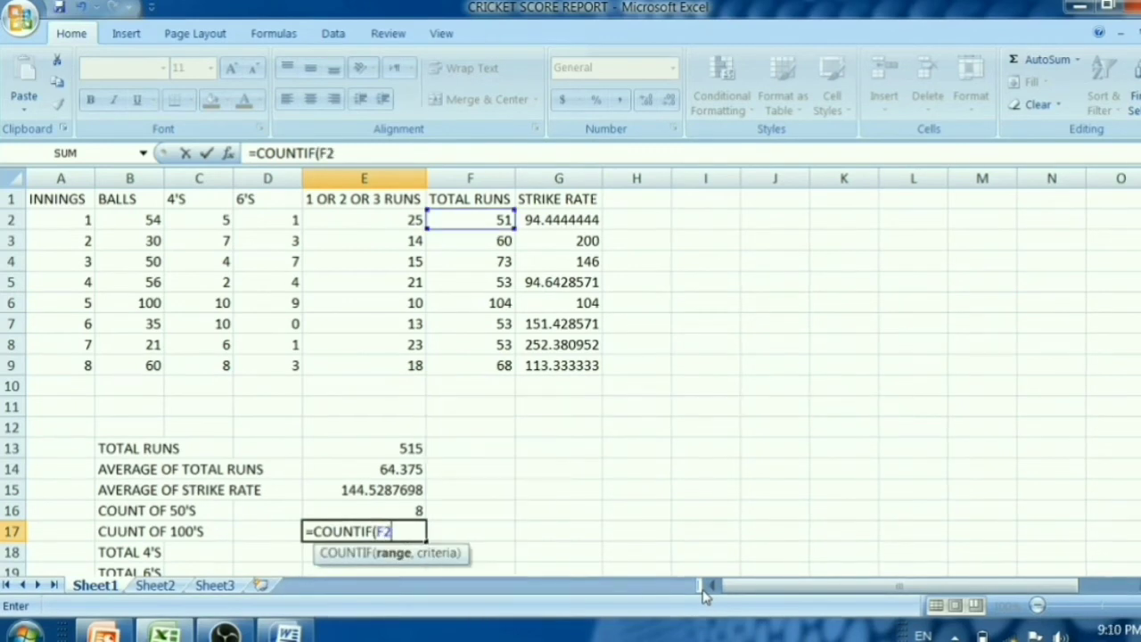
{"action": "type", "text": ":F"}
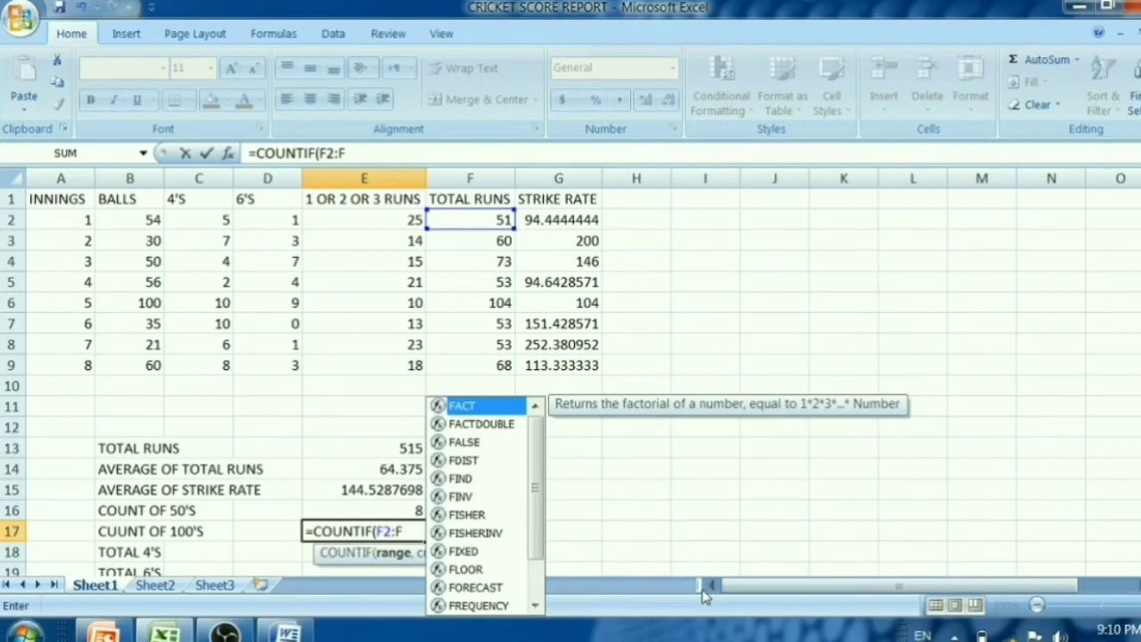
{"action": "type", "text": "9,"}
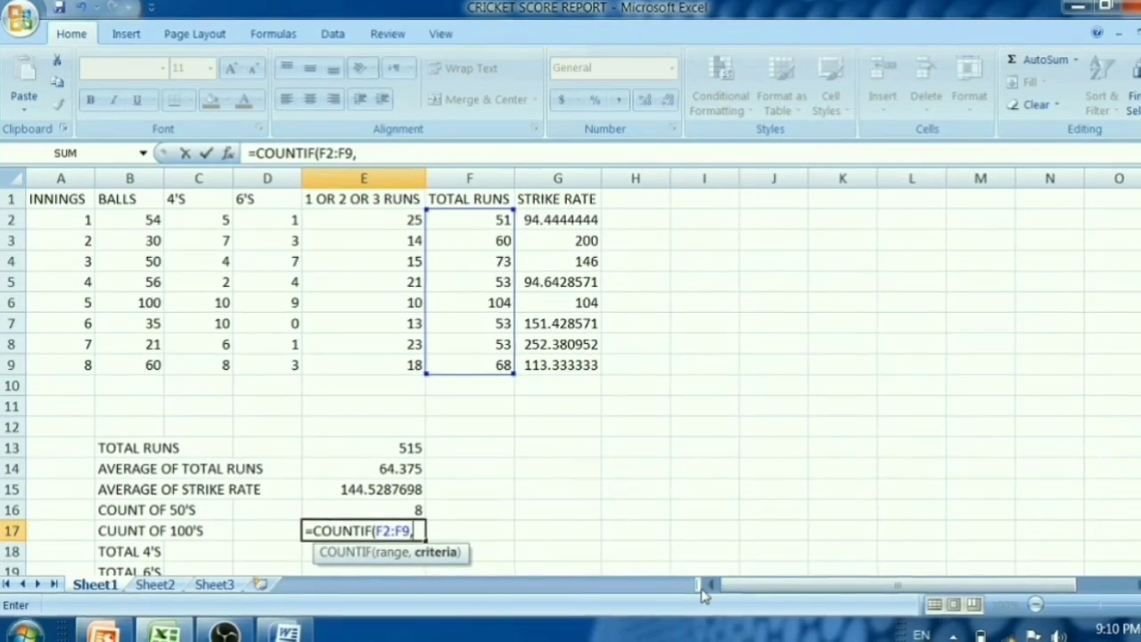
{"action": "type", "text": "\">"}
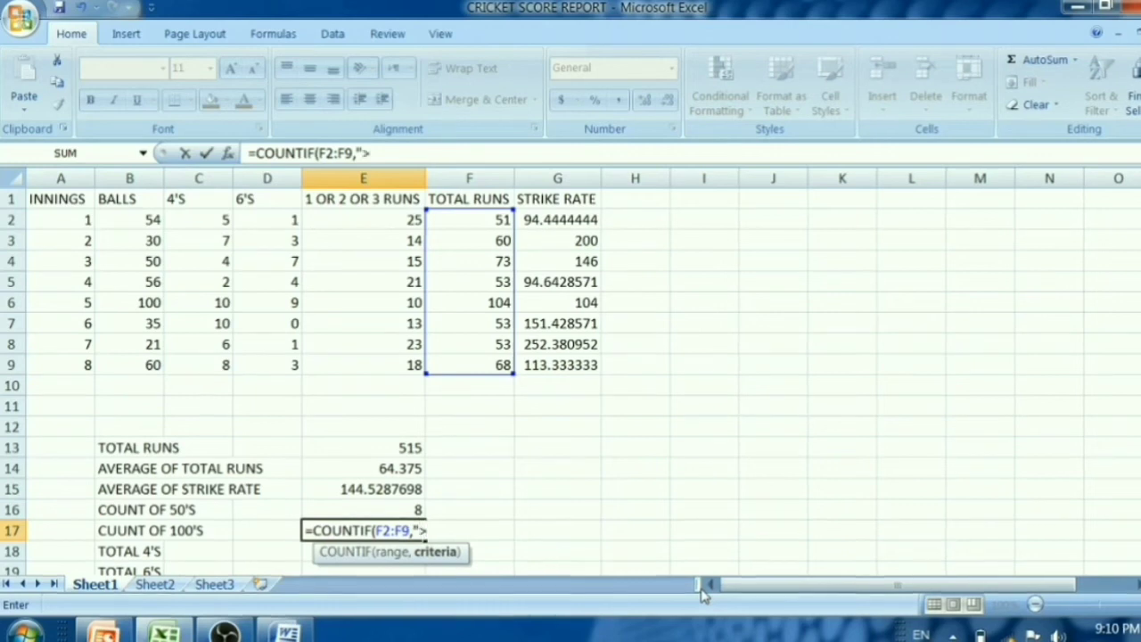
{"action": "type", "text": "=10"}
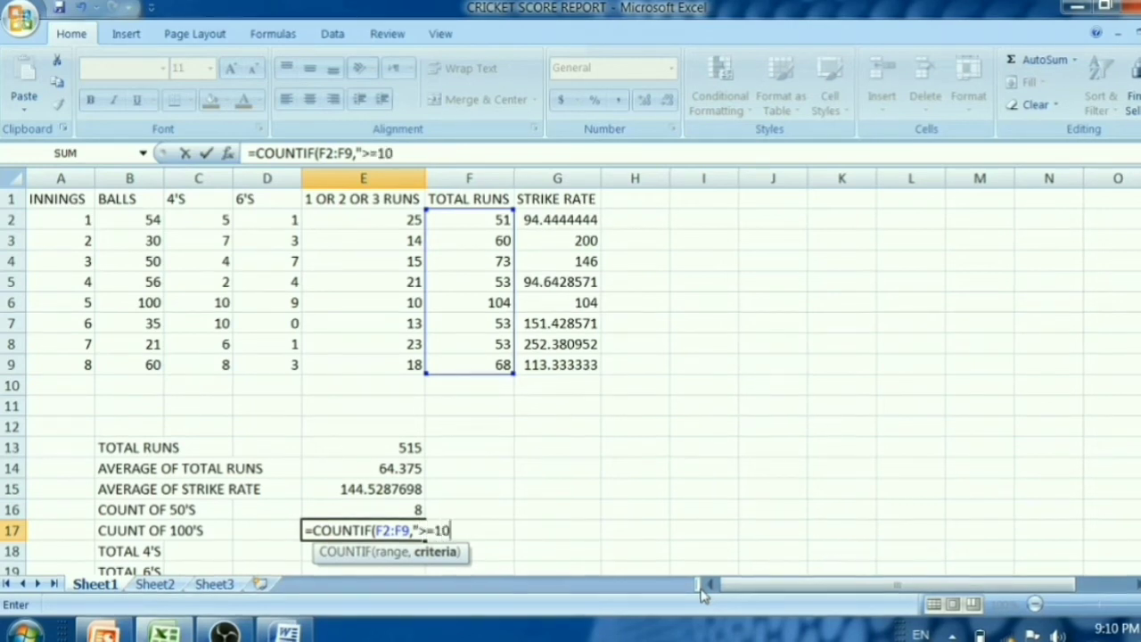
{"action": "type", "text": "0\""}
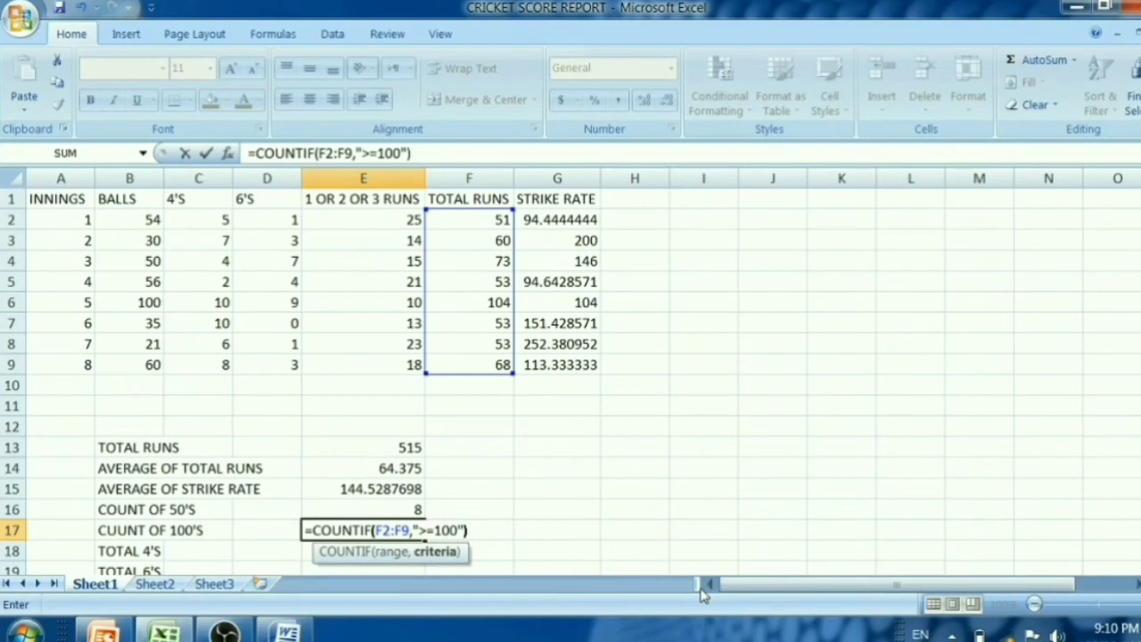
{"action": "key", "text": "Return"}
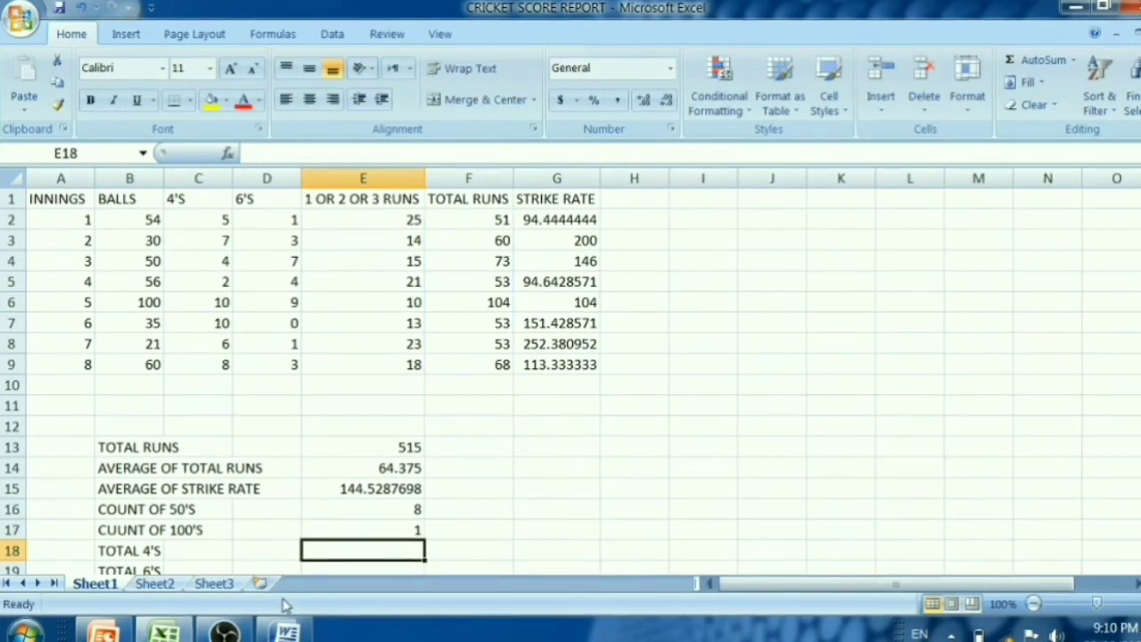
Step: Enter =SUM(C2:C9) in E18 so TOTAL 4'S shows 52
{"action": "scroll", "coordinate": [265, 565], "scroll_direction": "down", "scroll_amount": 1}
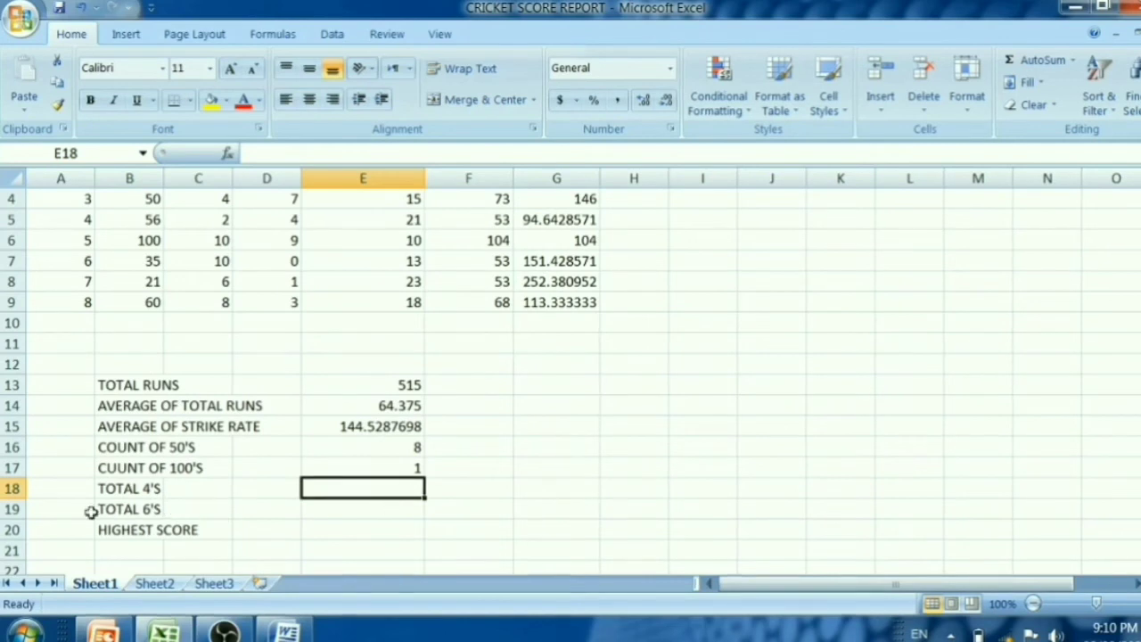
{"action": "type", "text": "="}
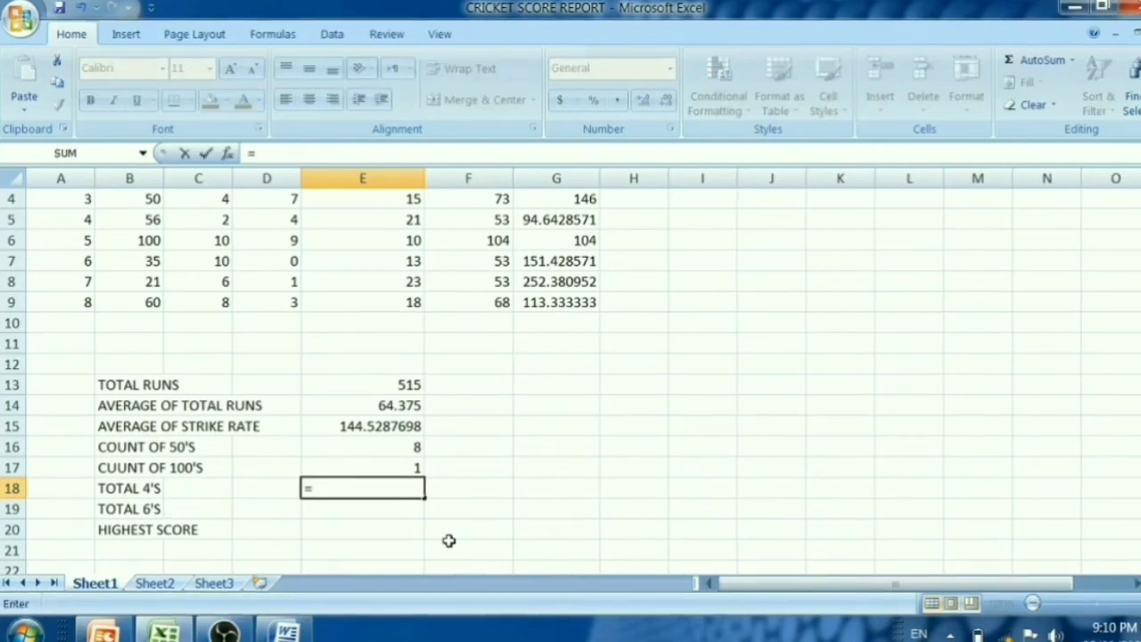
{"action": "type", "text": "SUM"}
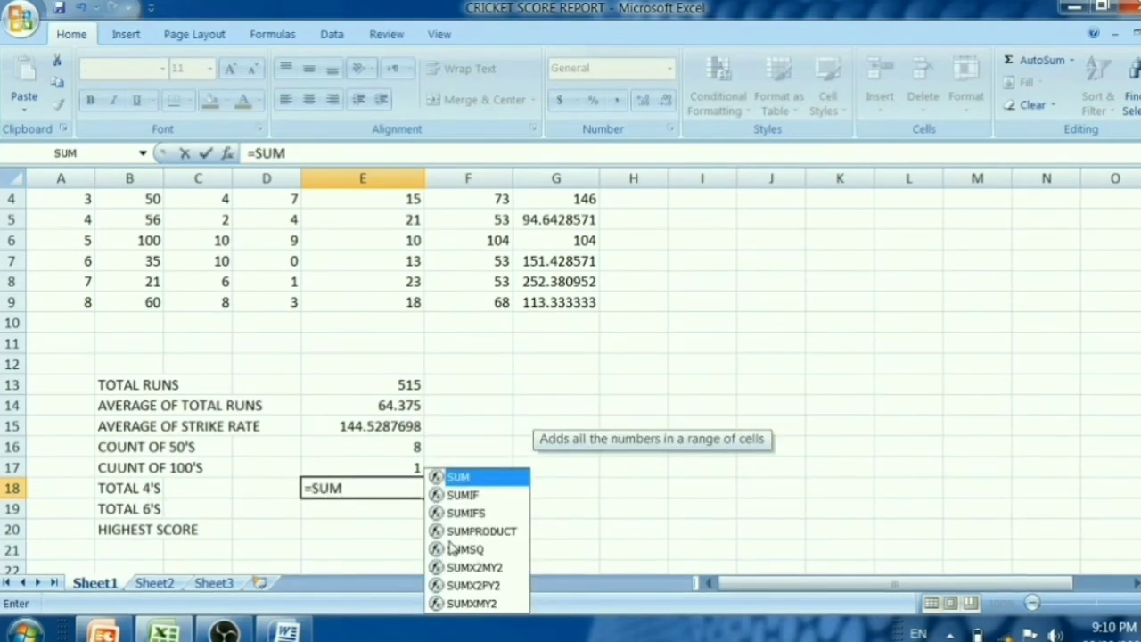
{"action": "scroll", "coordinate": [435, 465], "scroll_direction": "up", "scroll_amount": 1}
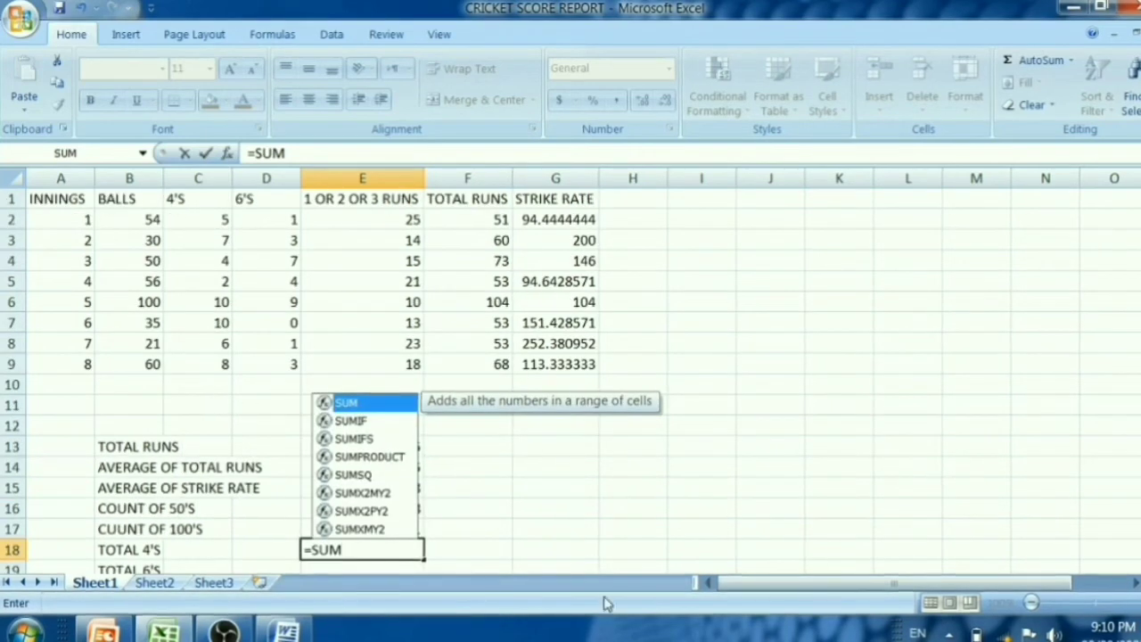
{"action": "type", "text": "("}
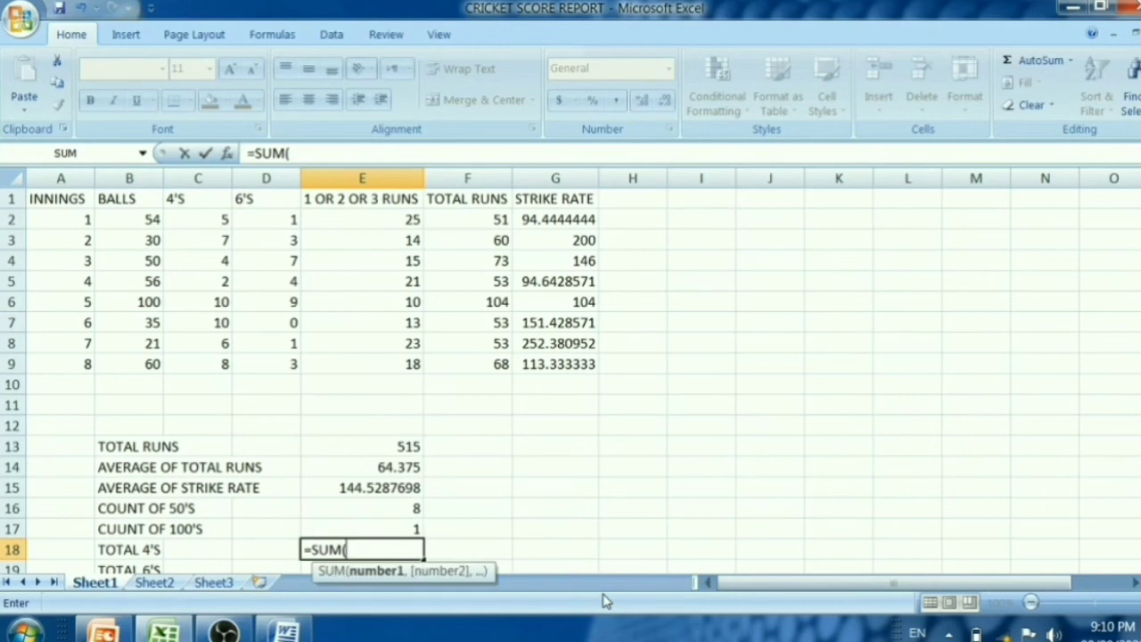
{"action": "type", "text": "C2"}
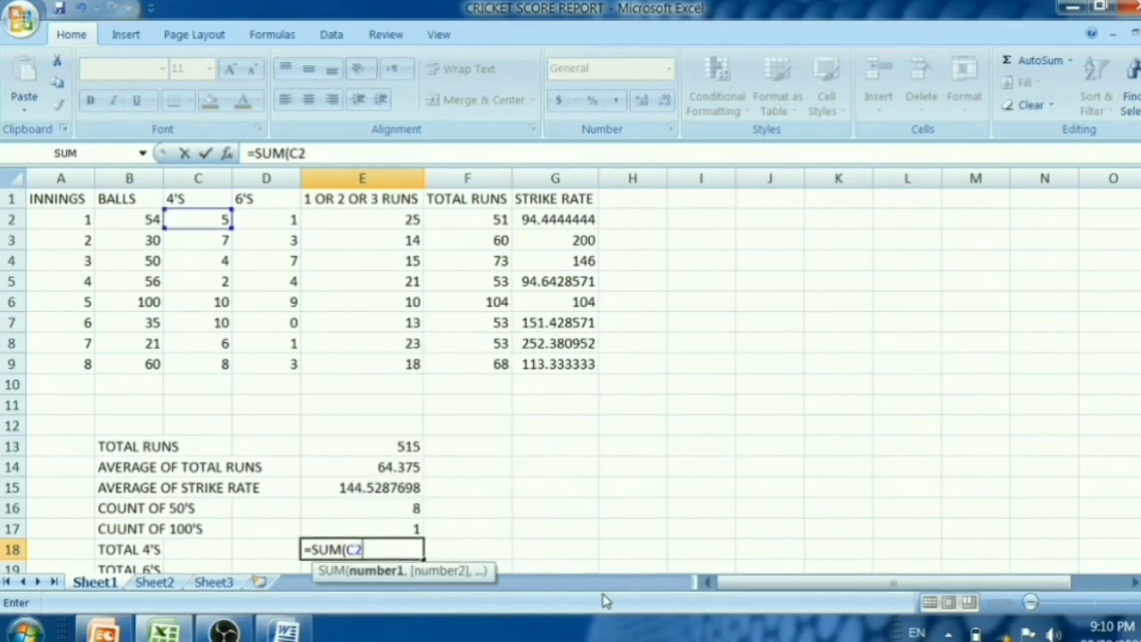
{"action": "type", "text": ":C"}
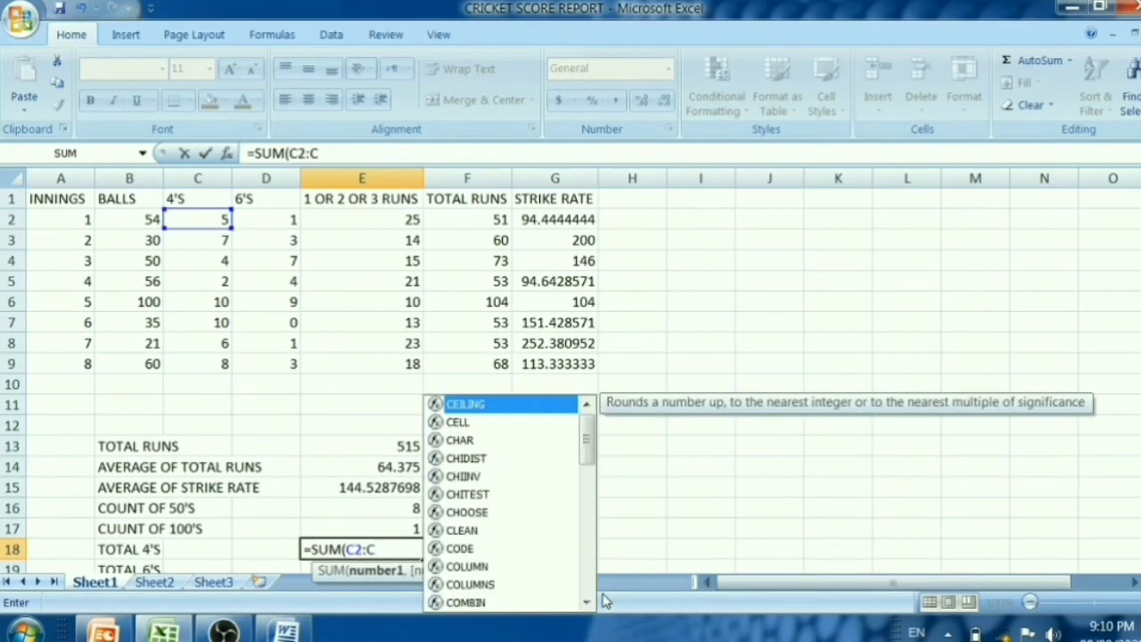
{"action": "type", "text": "9"}
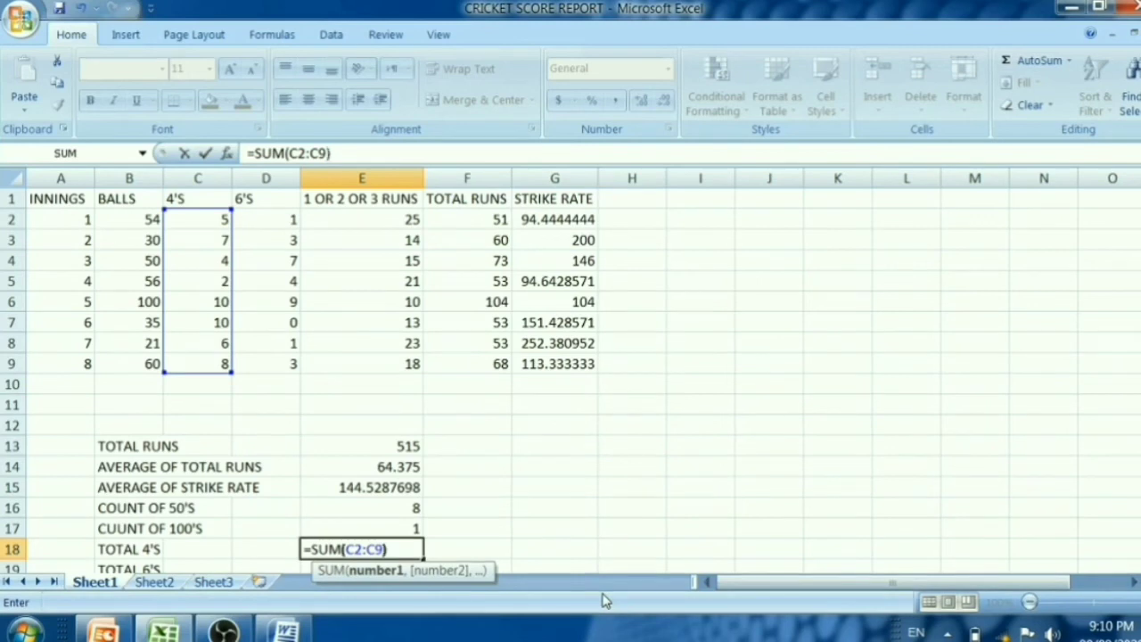
{"action": "key", "text": "Return"}
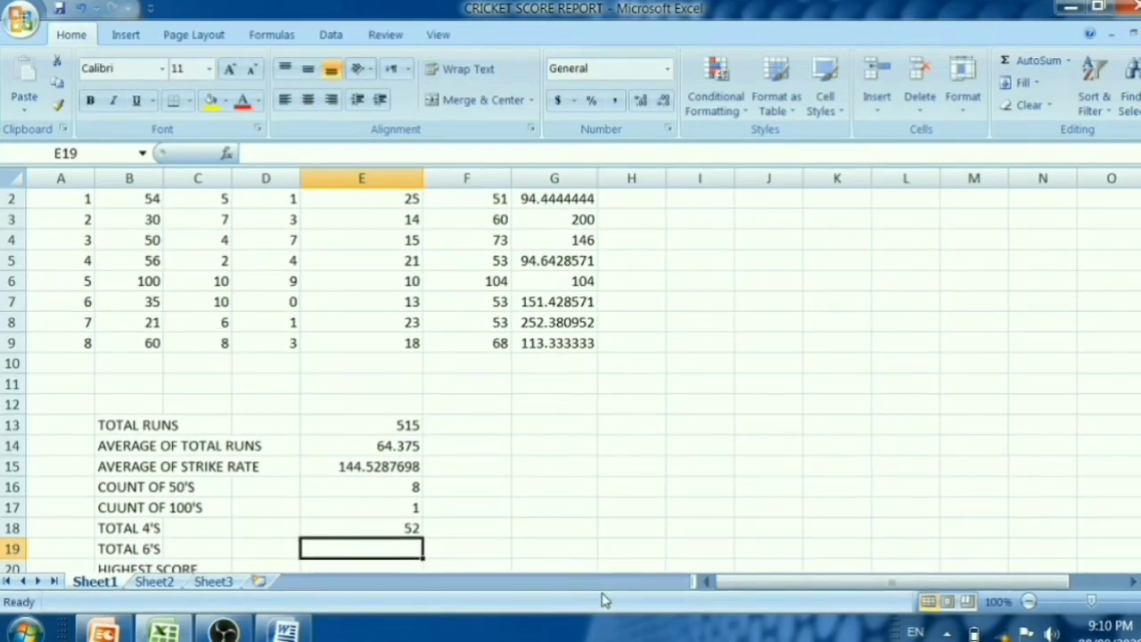
Step: Enter =SUM(D2:D9) for TOTAL 6'S (28) and =MAX(F2:F9) for HIGHEST SCORE (104)
{"action": "type", "text": "=S"}
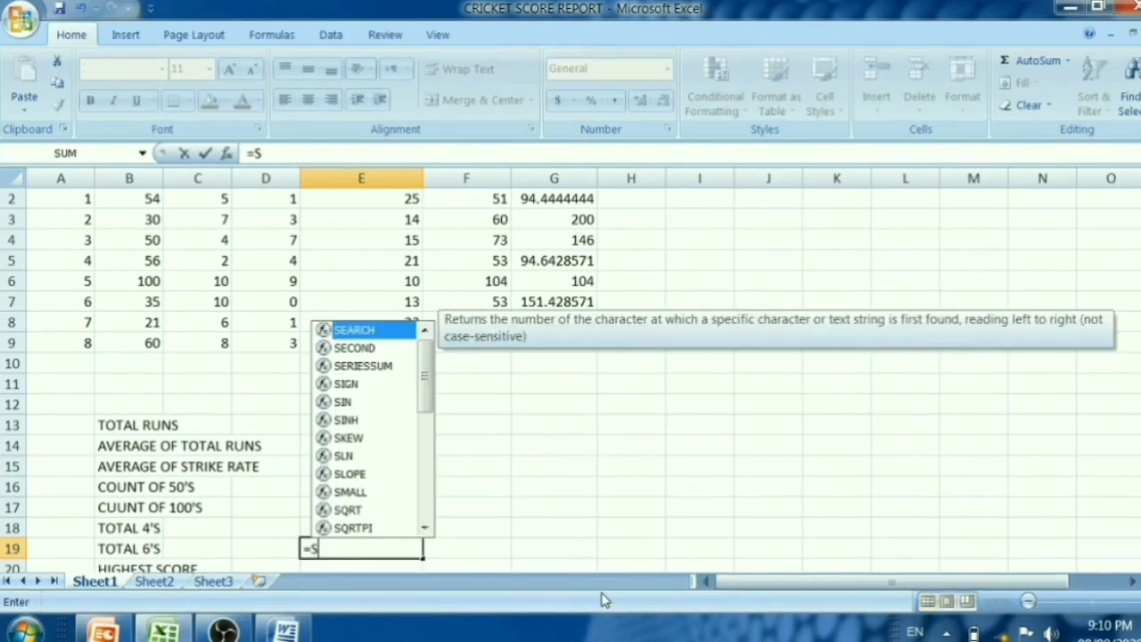
{"action": "type", "text": "UM("}
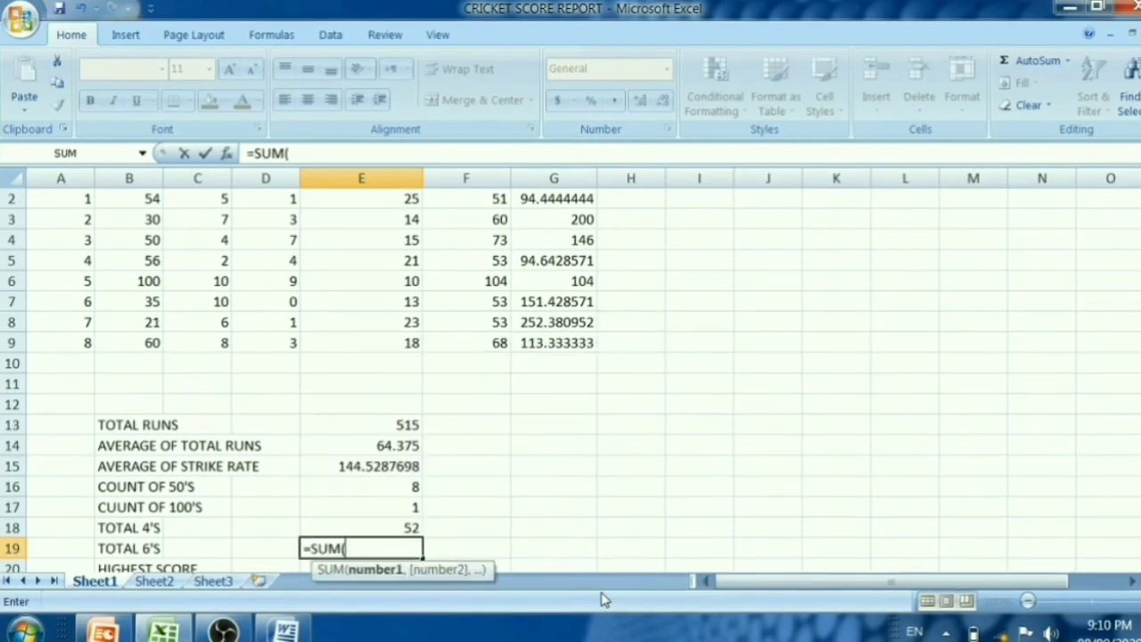
{"action": "type", "text": "D2"}
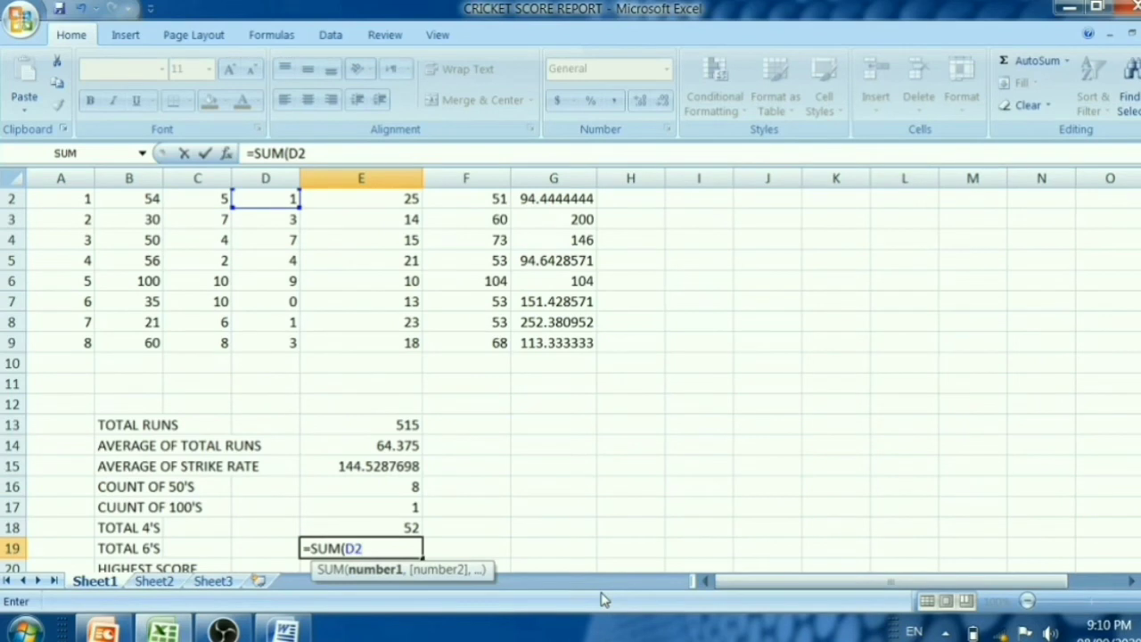
{"action": "type", "text": ":D9"}
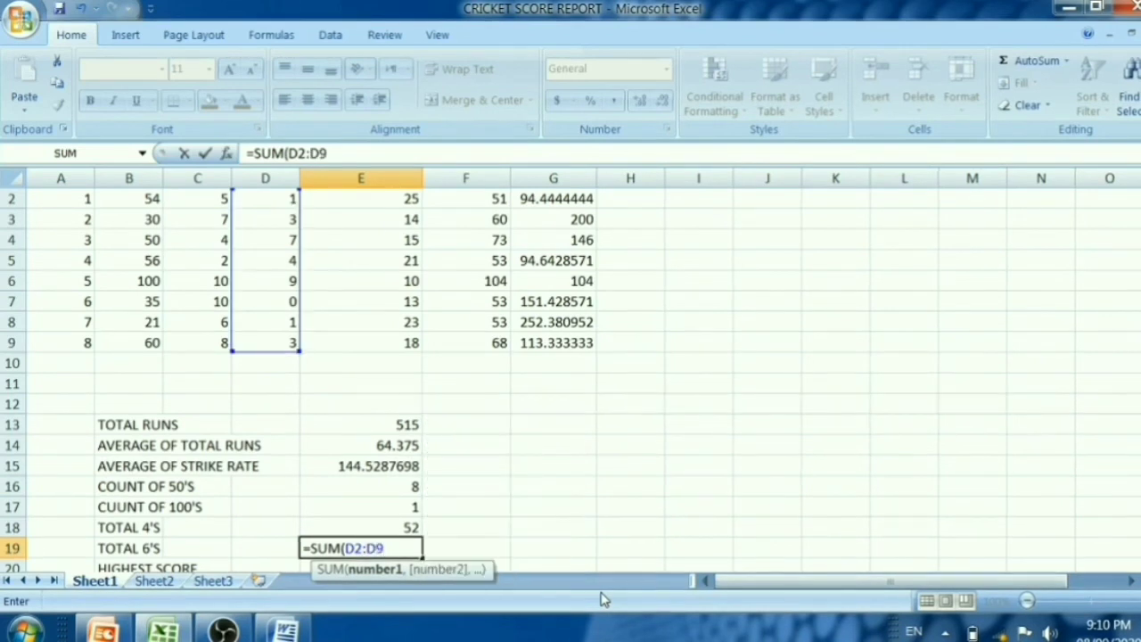
{"action": "type", "text": ")"}
{"action": "key", "text": "Return"}
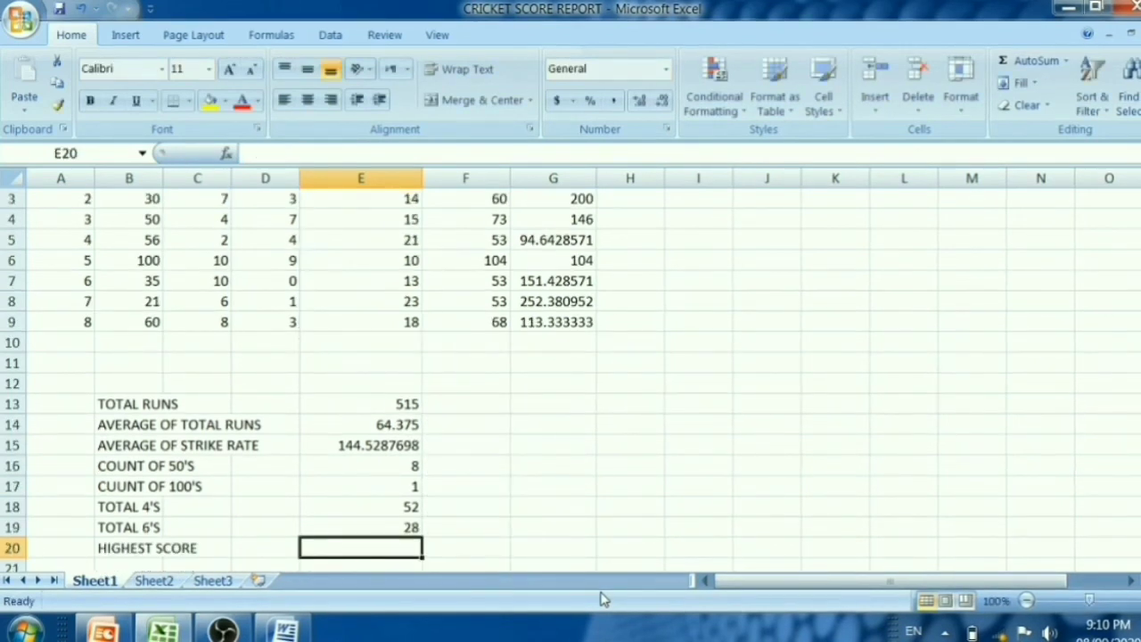
{"action": "scroll", "coordinate": [239, 338], "scroll_direction": "up", "scroll_amount": 1}
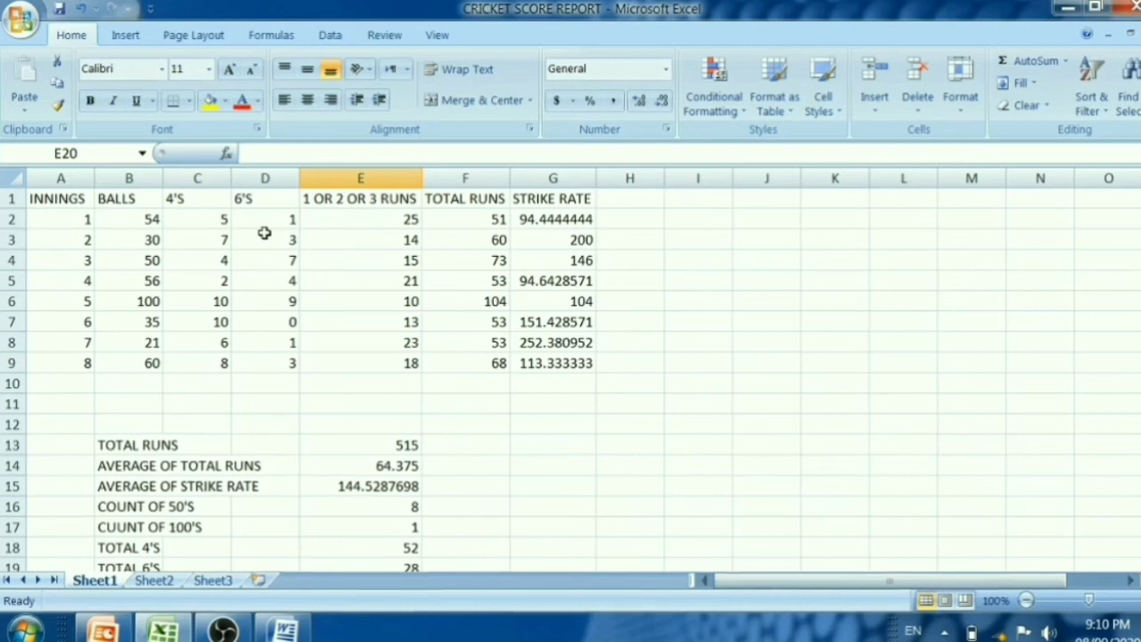
{"action": "scroll", "coordinate": [264, 489], "scroll_direction": "down", "scroll_amount": 1}
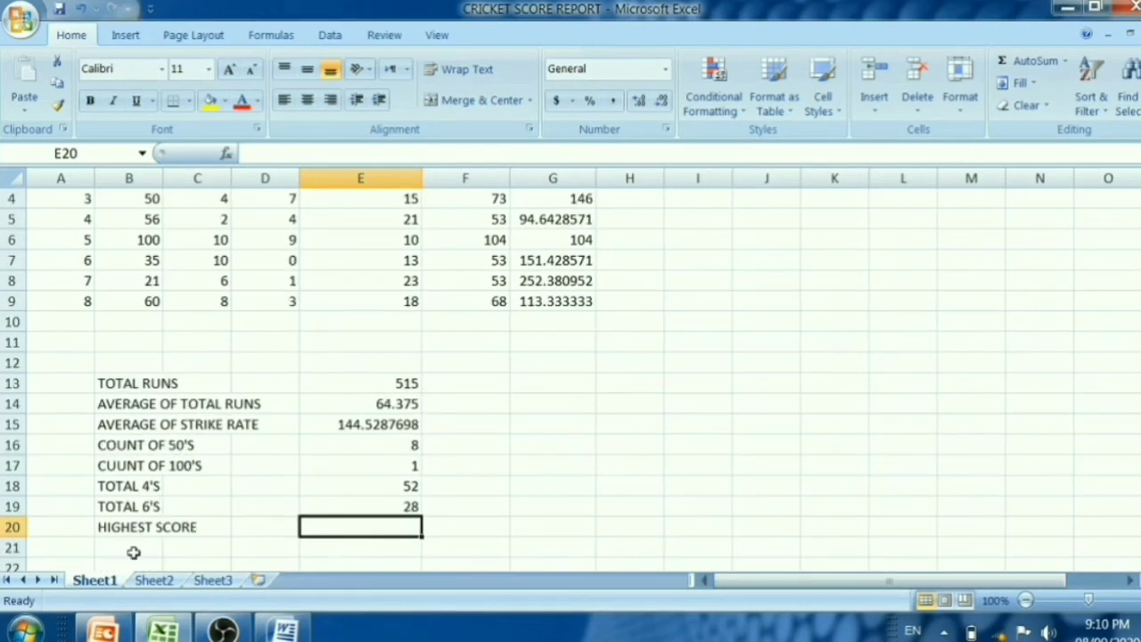
{"action": "scroll", "coordinate": [499, 356], "scroll_direction": "up", "scroll_amount": 1}
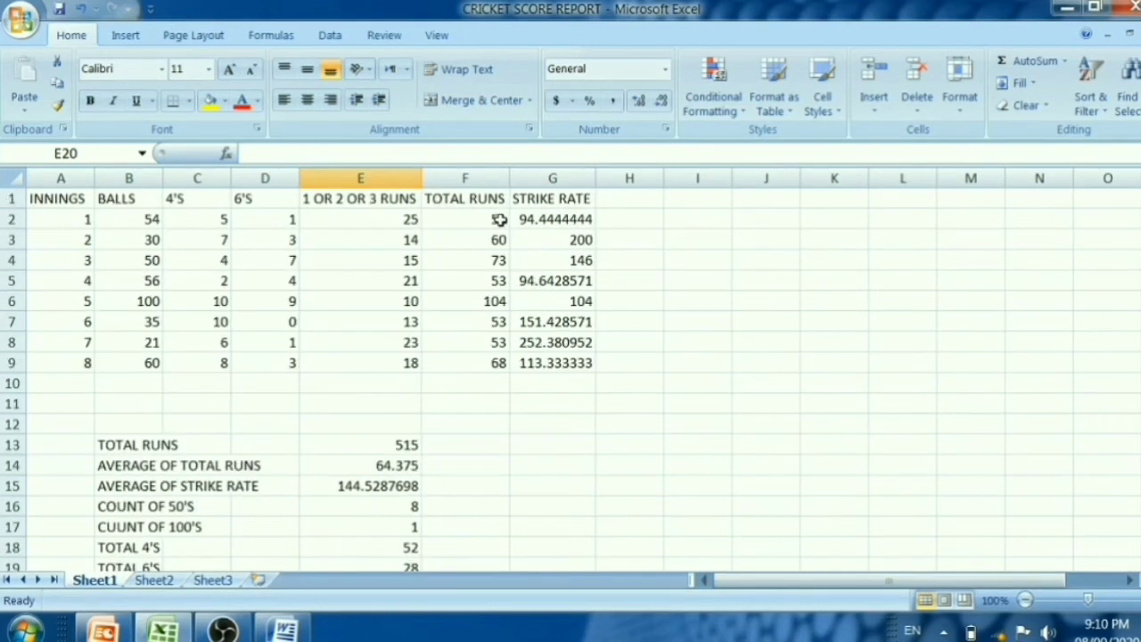
{"action": "scroll", "coordinate": [463, 303], "scroll_direction": "down", "scroll_amount": 1}
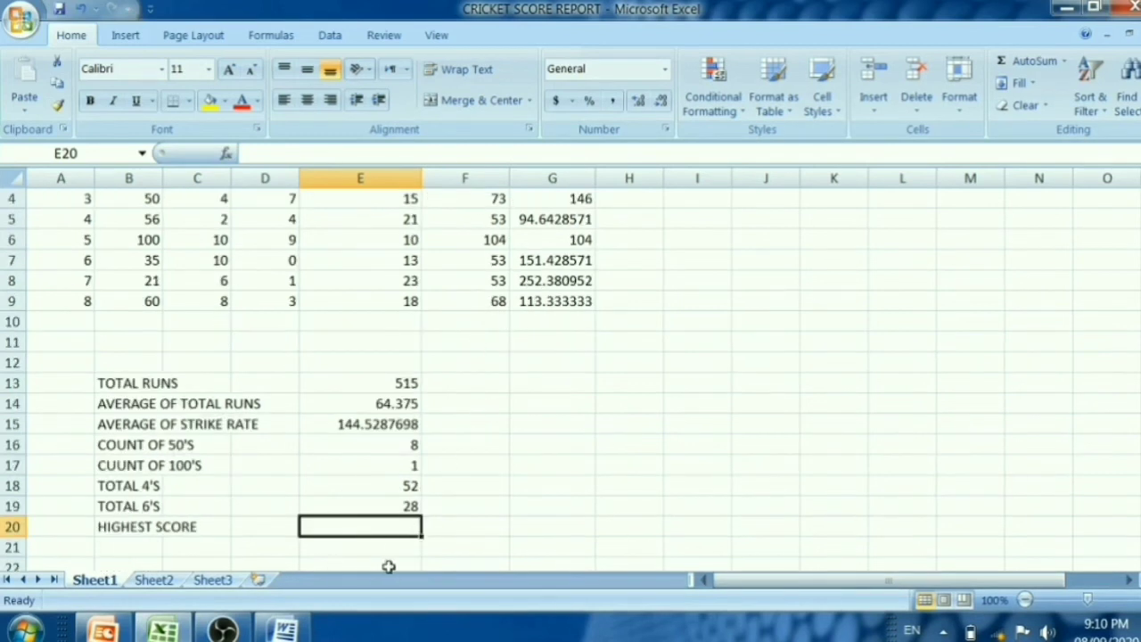
{"action": "type", "text": "=M"}
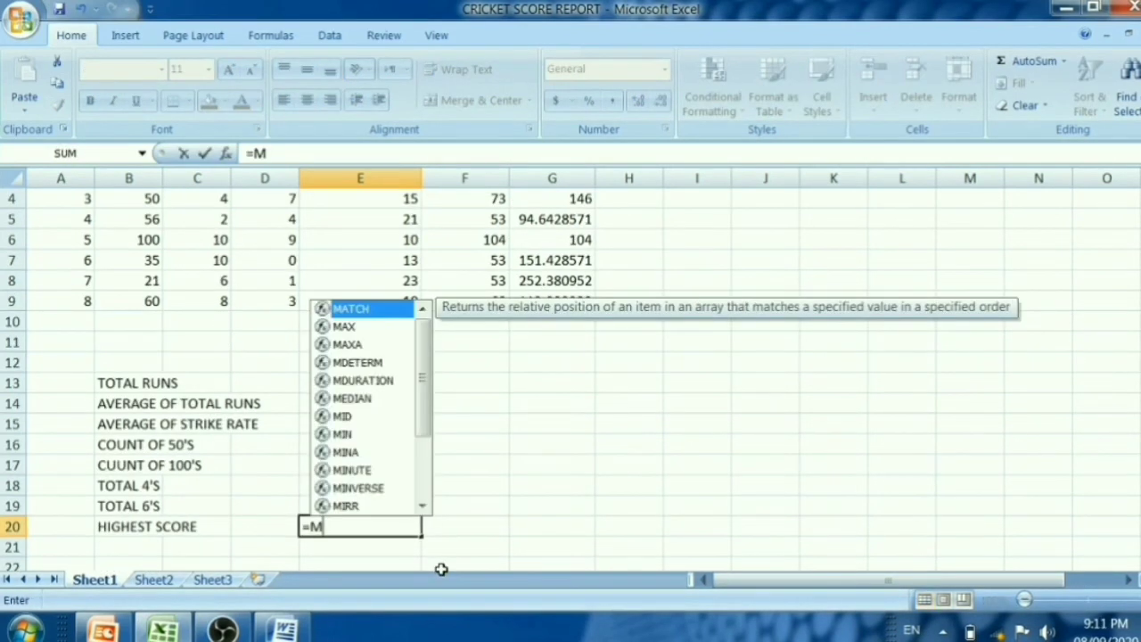
{"action": "type", "text": "AX("}
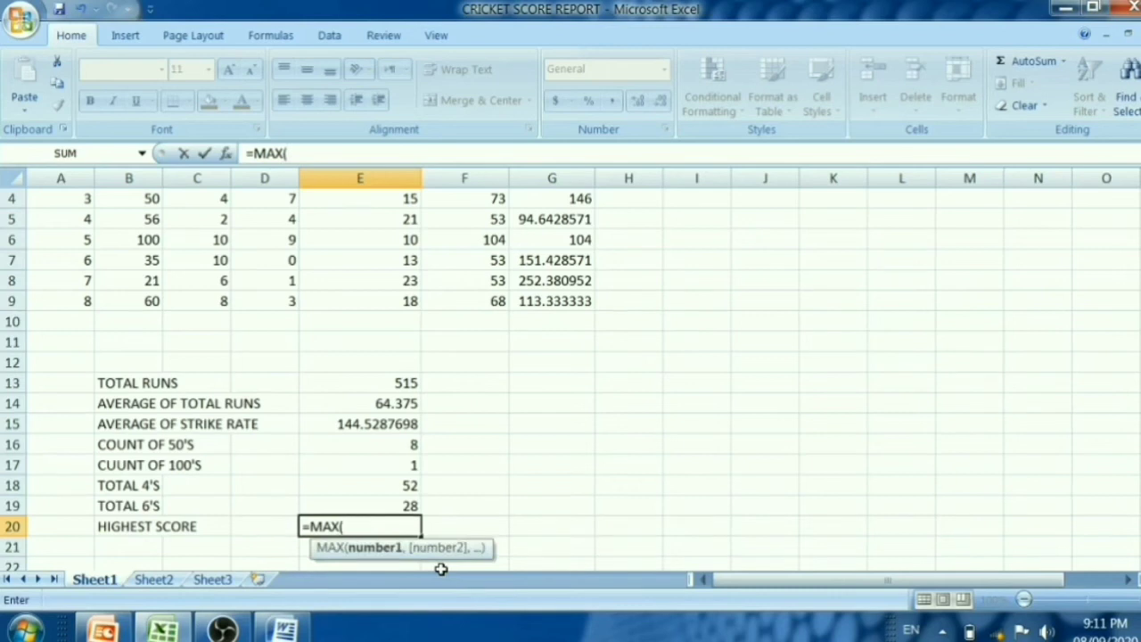
{"action": "type", "text": "F2:"}
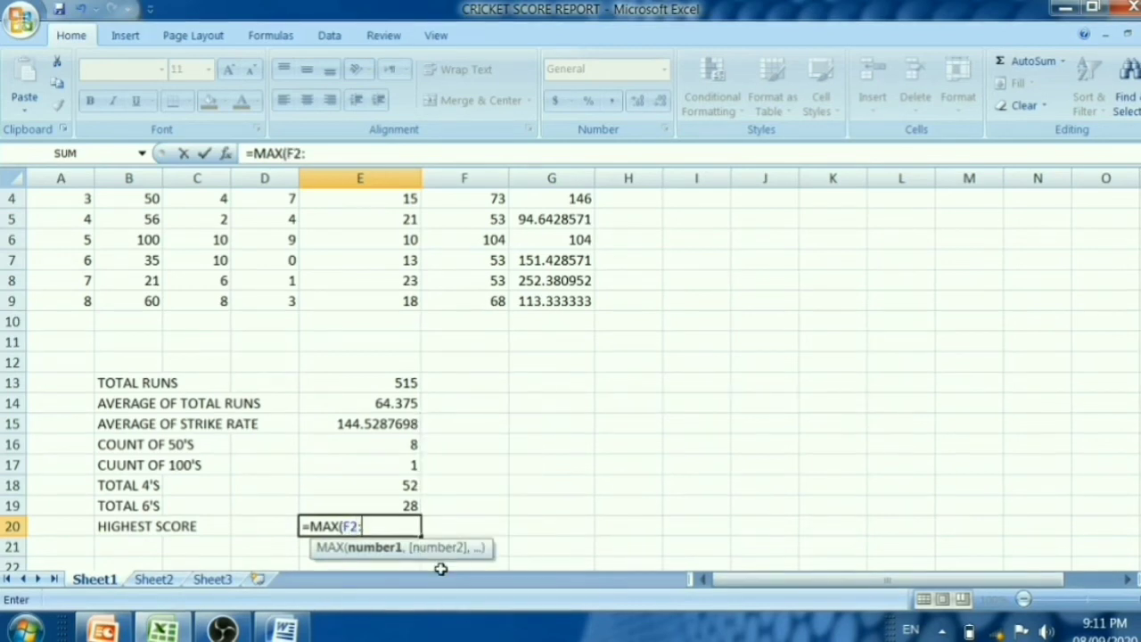
{"action": "type", "text": "F9"}
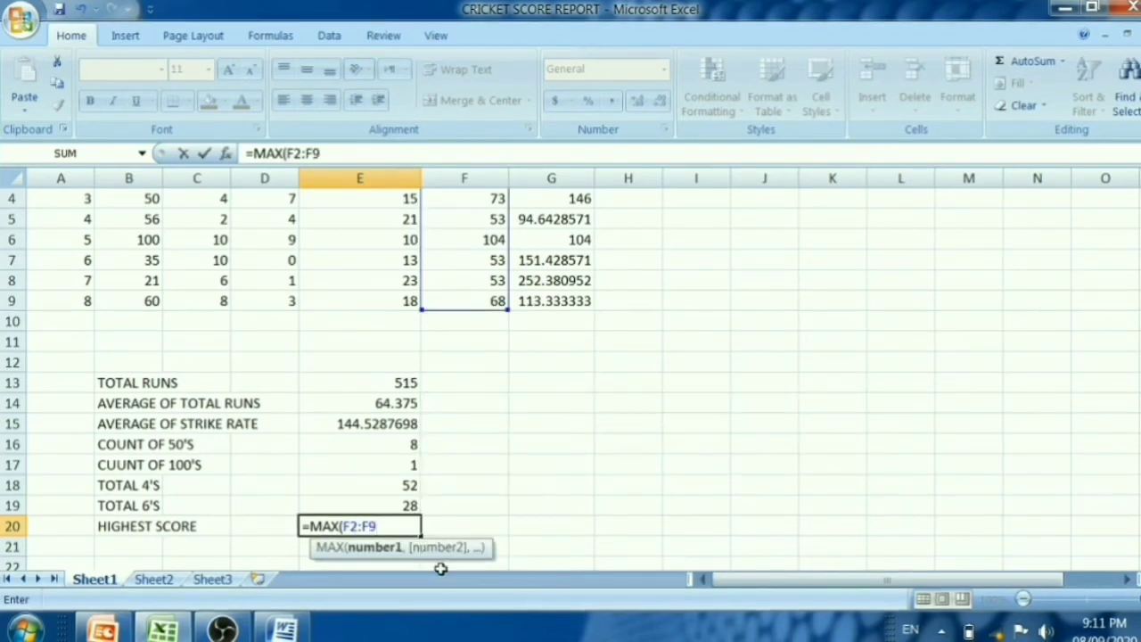
{"action": "type", "text": ")"}
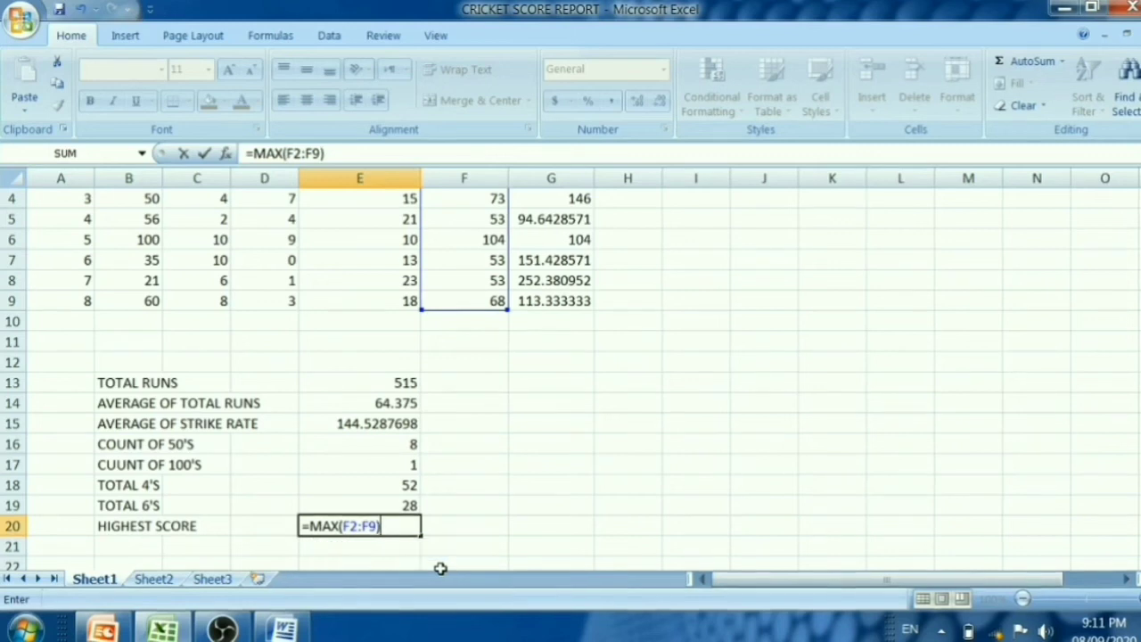
{"action": "key", "text": "Return"}
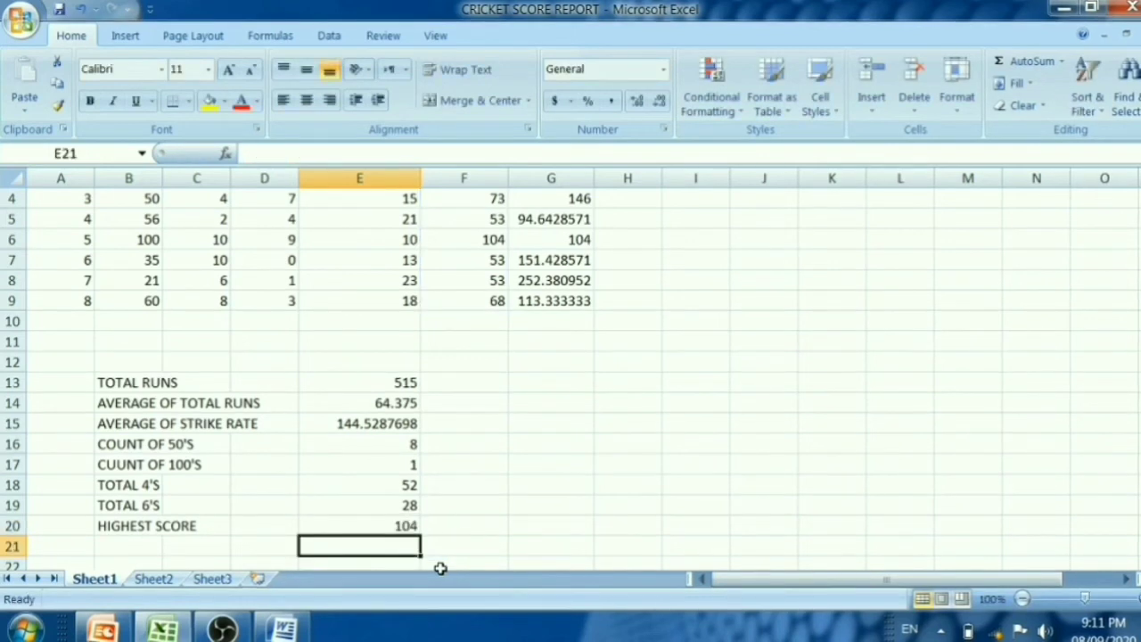
Step: Insert two blank sheet rows above the header row, undoing an accidental column insert
{"action": "scroll", "coordinate": [400, 464], "scroll_direction": "up", "scroll_amount": 1}
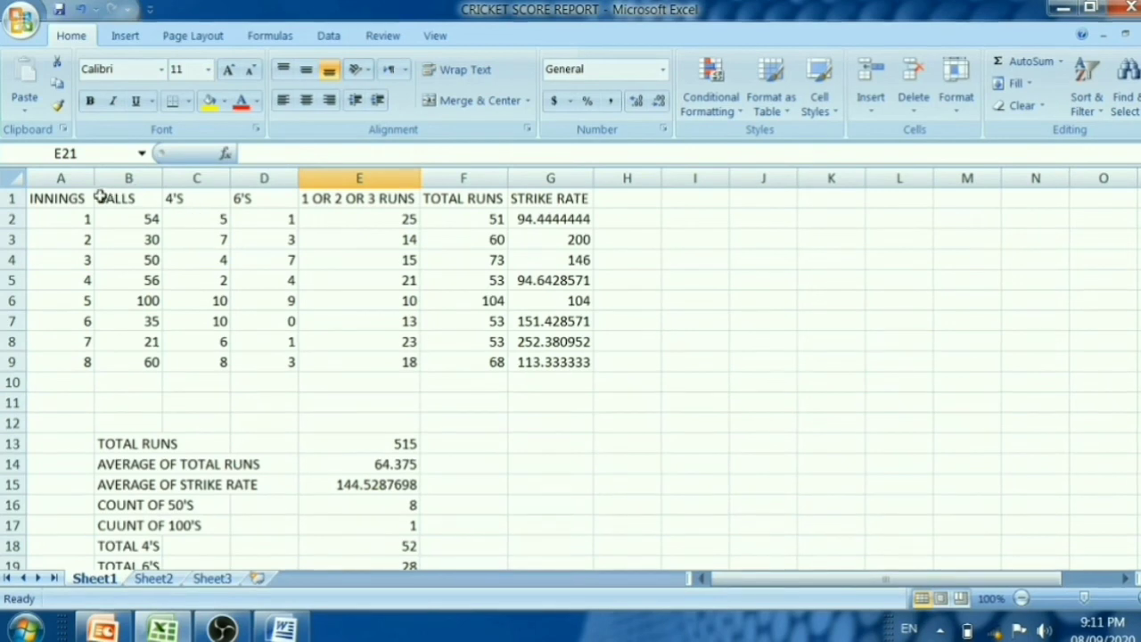
{"action": "left_click_drag", "start_coordinate": [89, 198], "coordinate": [305, 195]}
{"action": "left_click", "coordinate": [276, 197]}
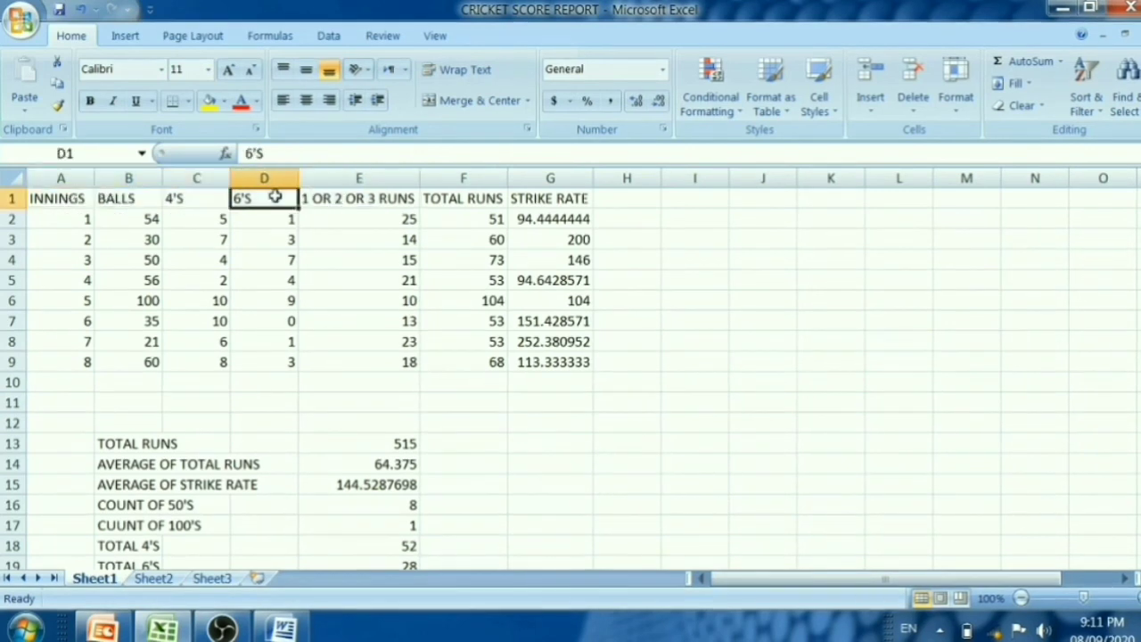
{"action": "left_click", "coordinate": [874, 107]}
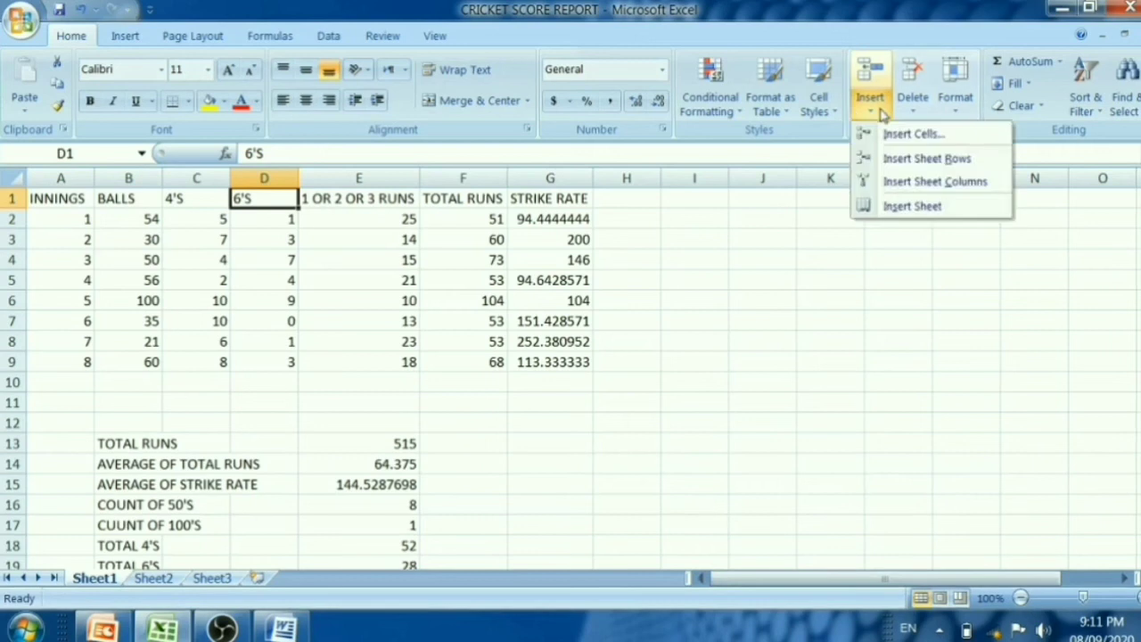
{"action": "left_click", "coordinate": [896, 158]}
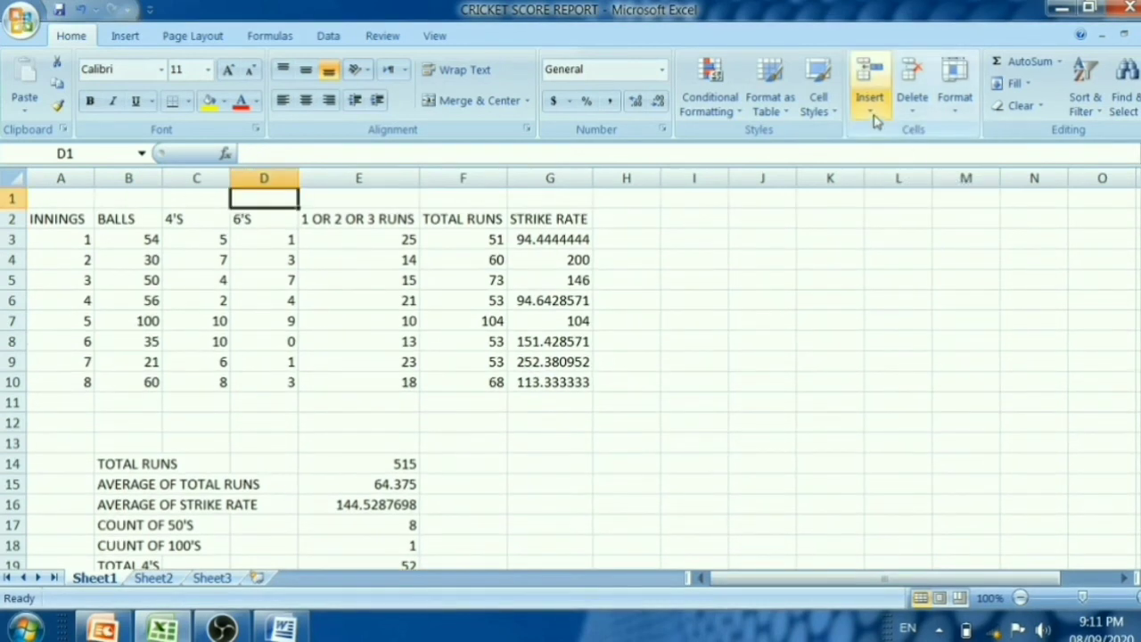
{"action": "left_click", "coordinate": [874, 107]}
{"action": "left_click", "coordinate": [895, 174]}
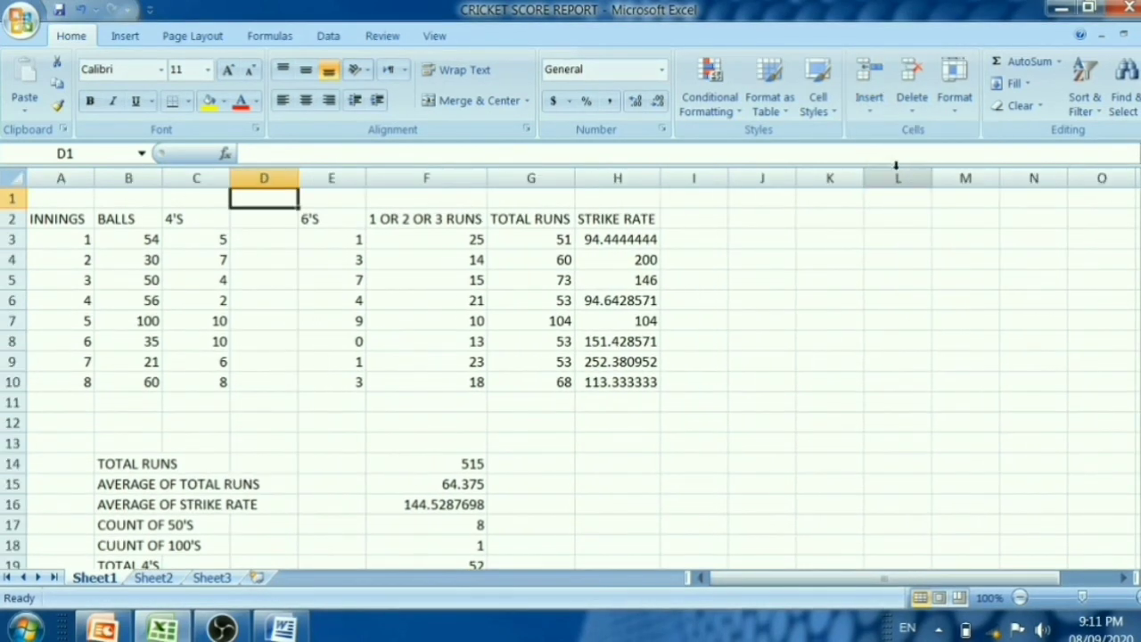
{"action": "key", "text": "ctrl+z"}
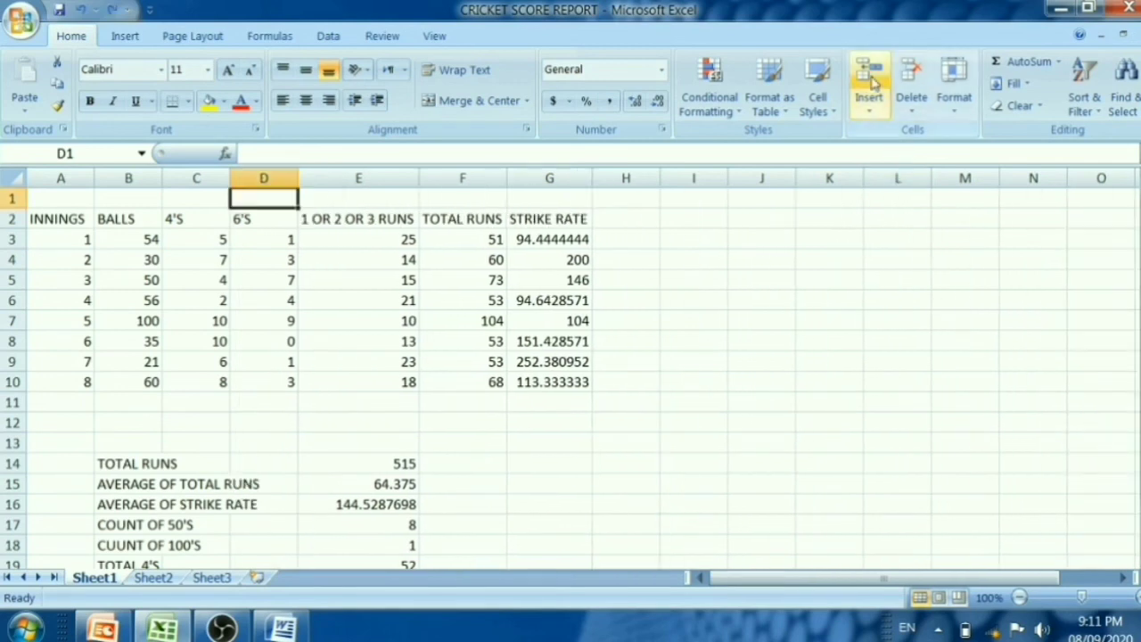
{"action": "left_click", "coordinate": [869, 105]}
{"action": "left_click", "coordinate": [894, 158]}
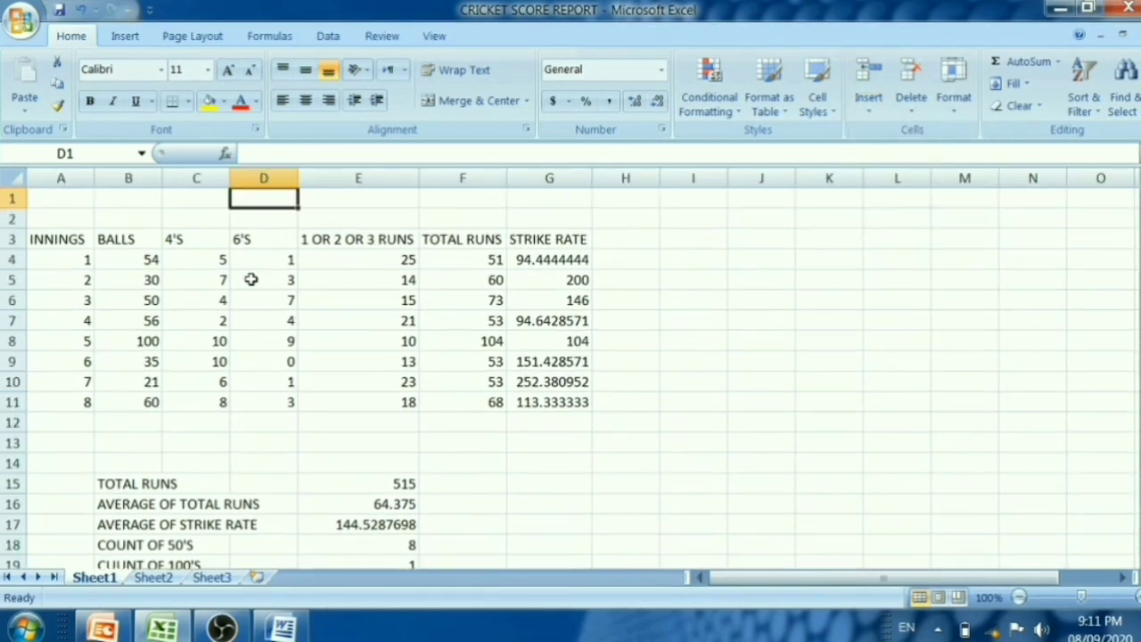
{"action": "left_click_drag", "start_coordinate": [170, 197], "coordinate": [303, 219]}
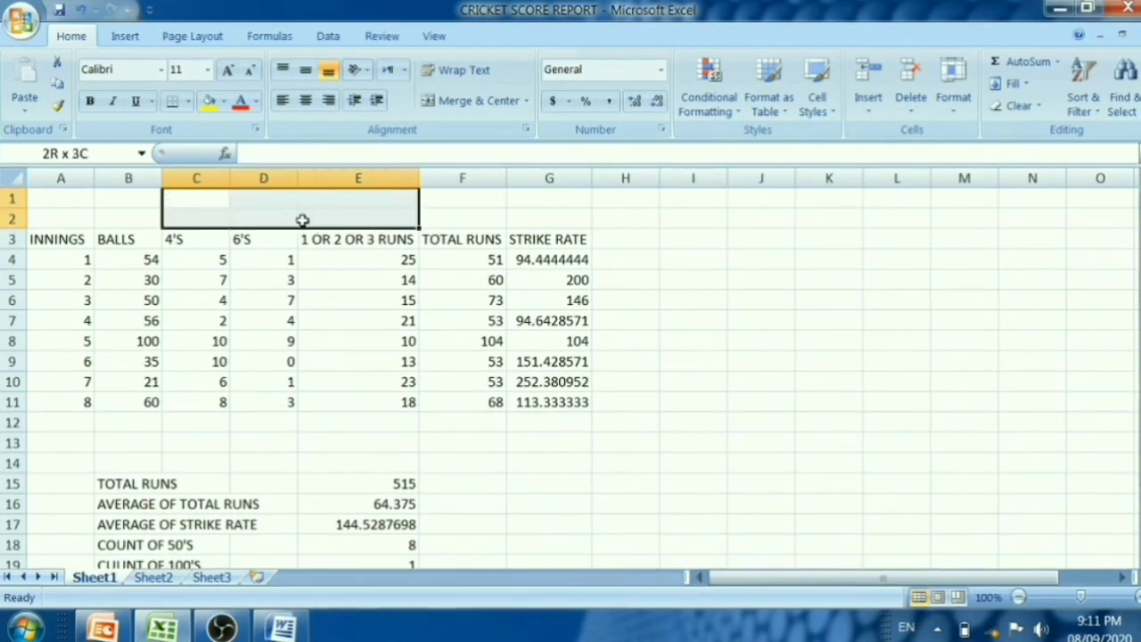
Step: Merge and centre C1:E2, then enter the title 'CRICKET SCORE REPORT'
{"action": "left_click", "coordinate": [526, 101]}
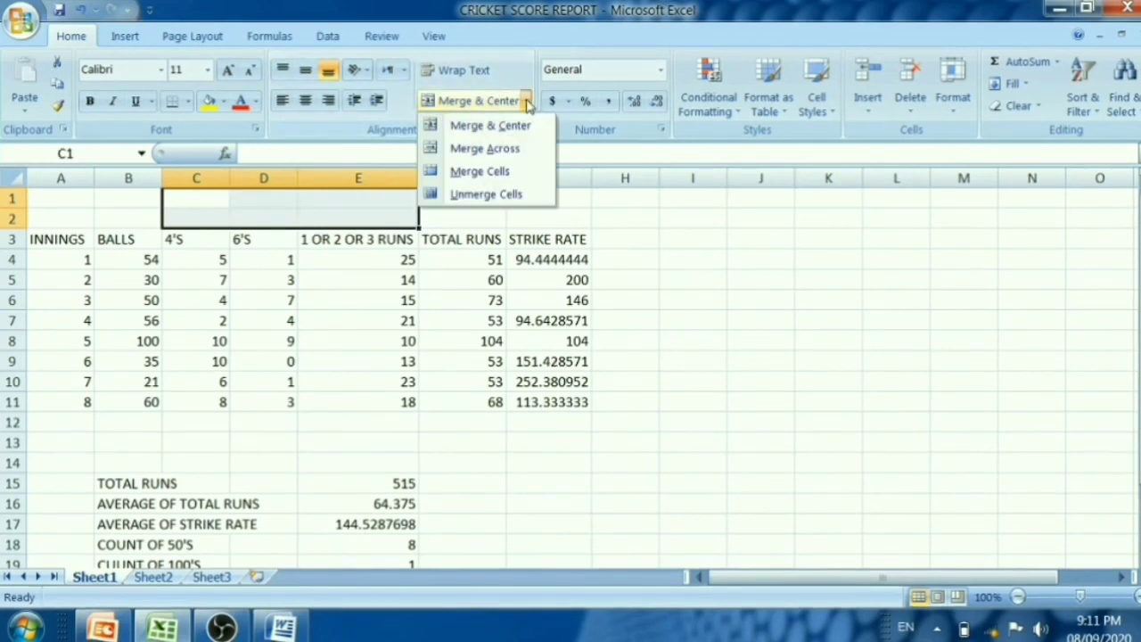
{"action": "left_click", "coordinate": [491, 126]}
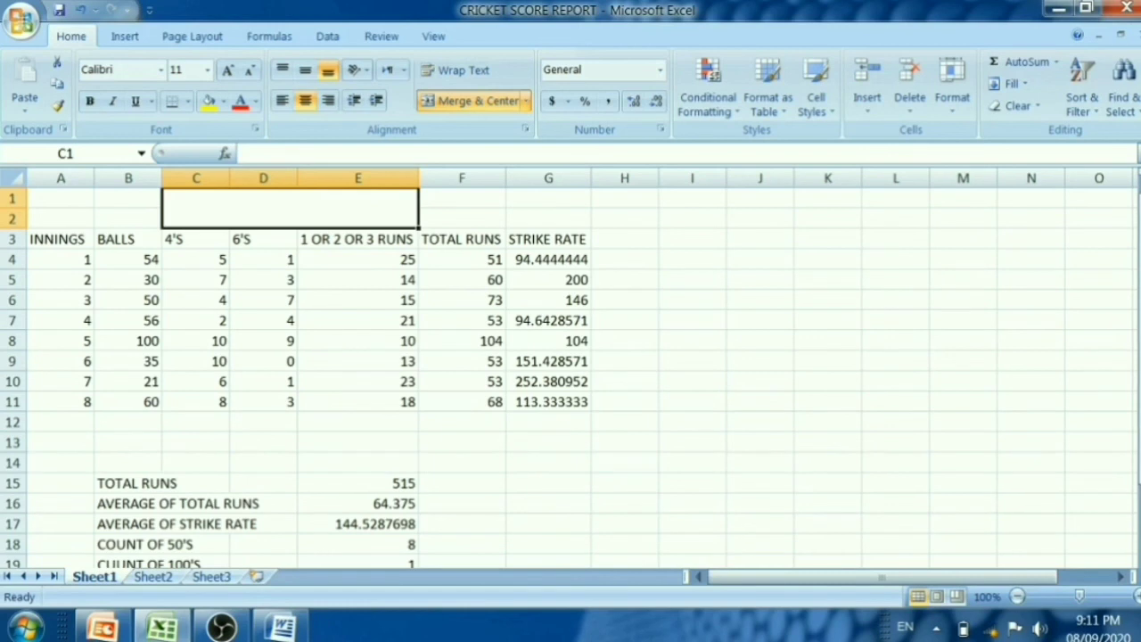
{"action": "type", "text": "CRIC"}
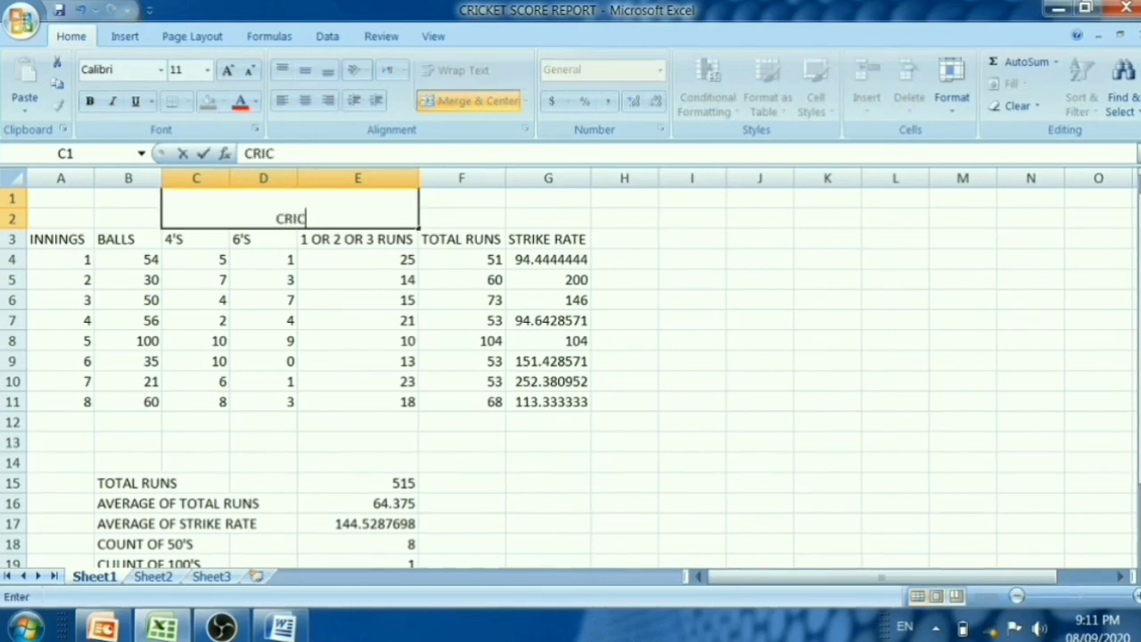
{"action": "type", "text": "KET "}
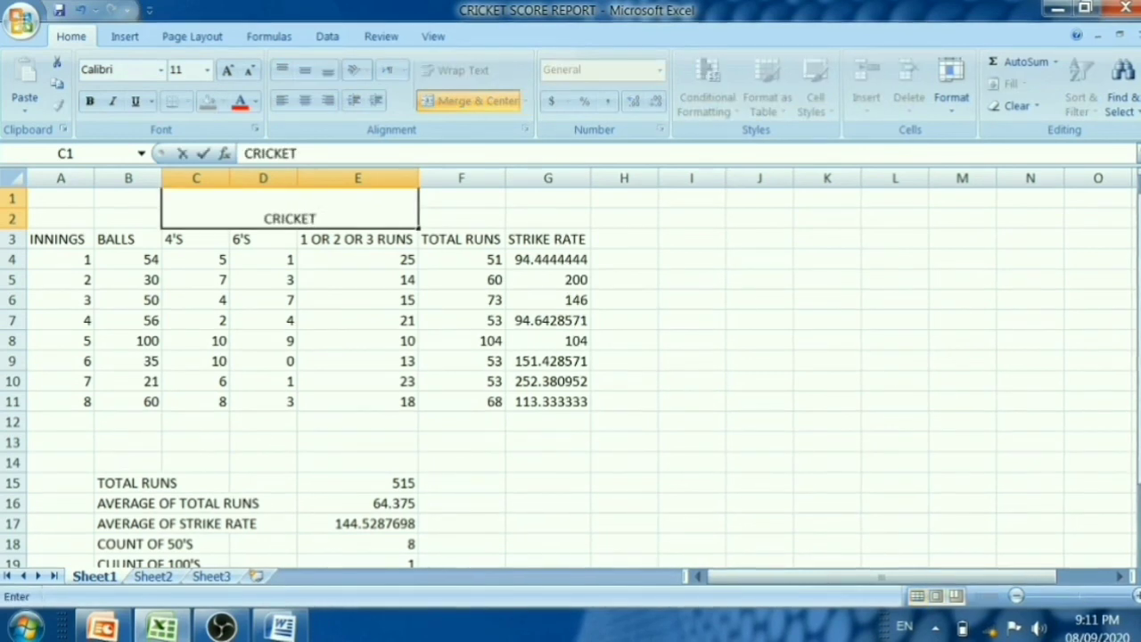
{"action": "type", "text": "SC"}
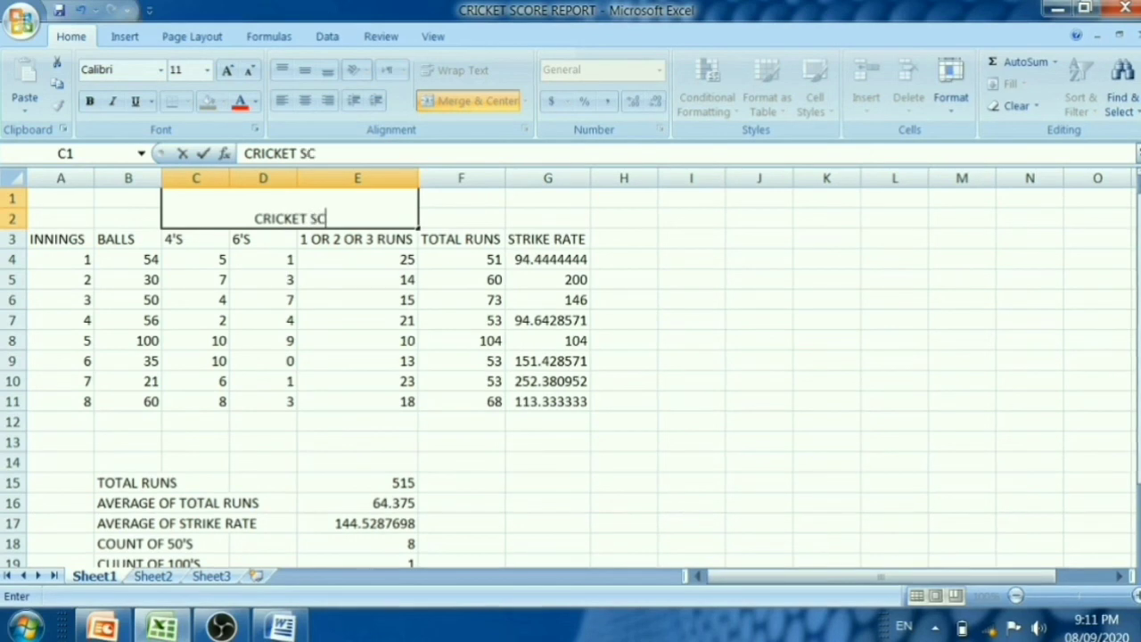
{"action": "type", "text": "ORE RE"}
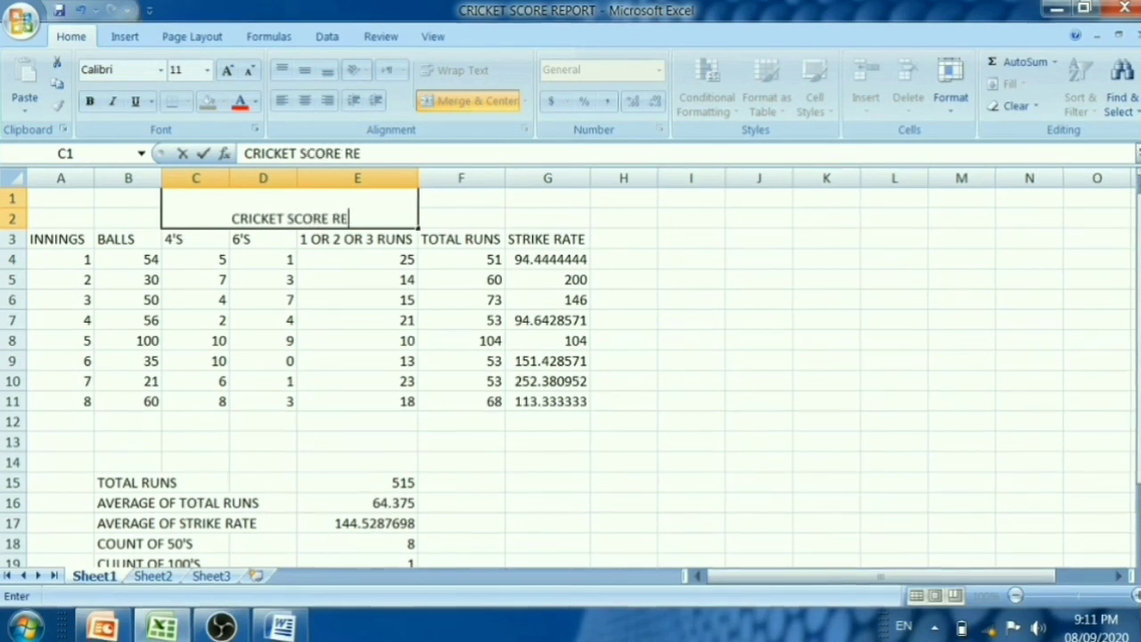
{"action": "type", "text": "PORT"}
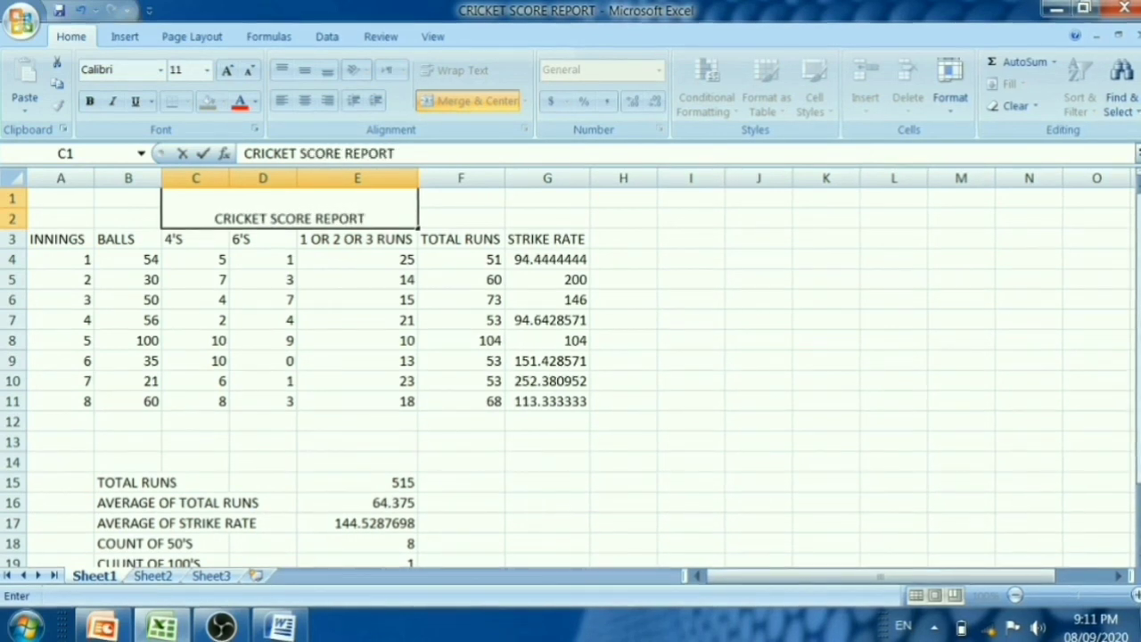
Step: Format the title bold, 16-point, with dark blue text on a yellow fill
{"action": "left_click", "coordinate": [796, 299]}
{"action": "left_click", "coordinate": [271, 221]}
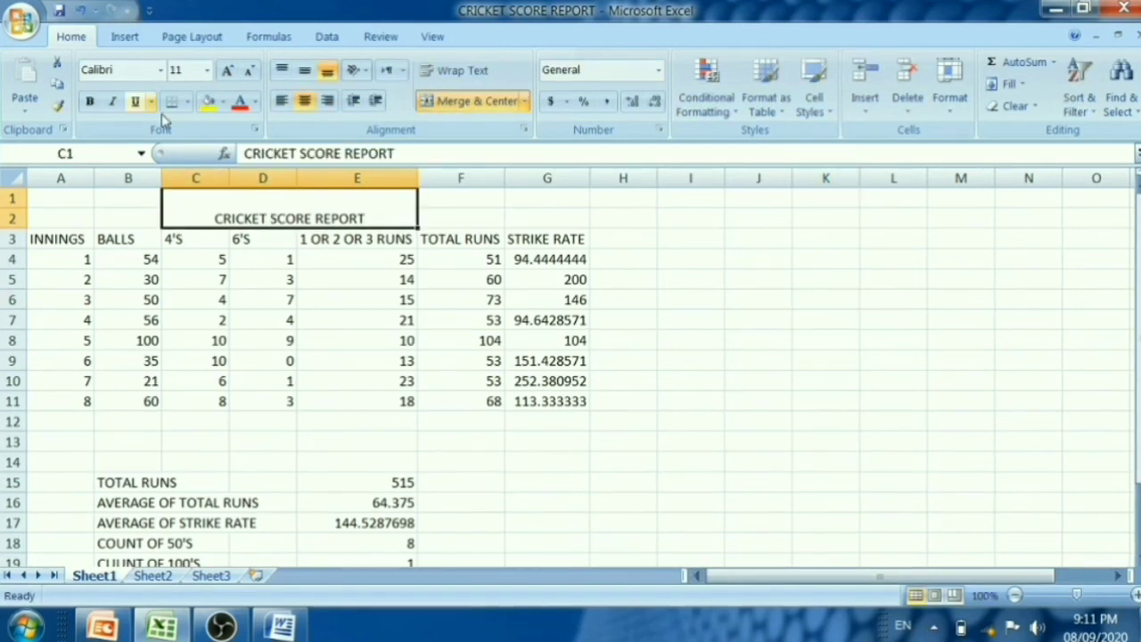
{"action": "left_click", "coordinate": [90, 101]}
{"action": "left_click", "coordinate": [226, 75]}
{"action": "left_click", "coordinate": [226, 74]}
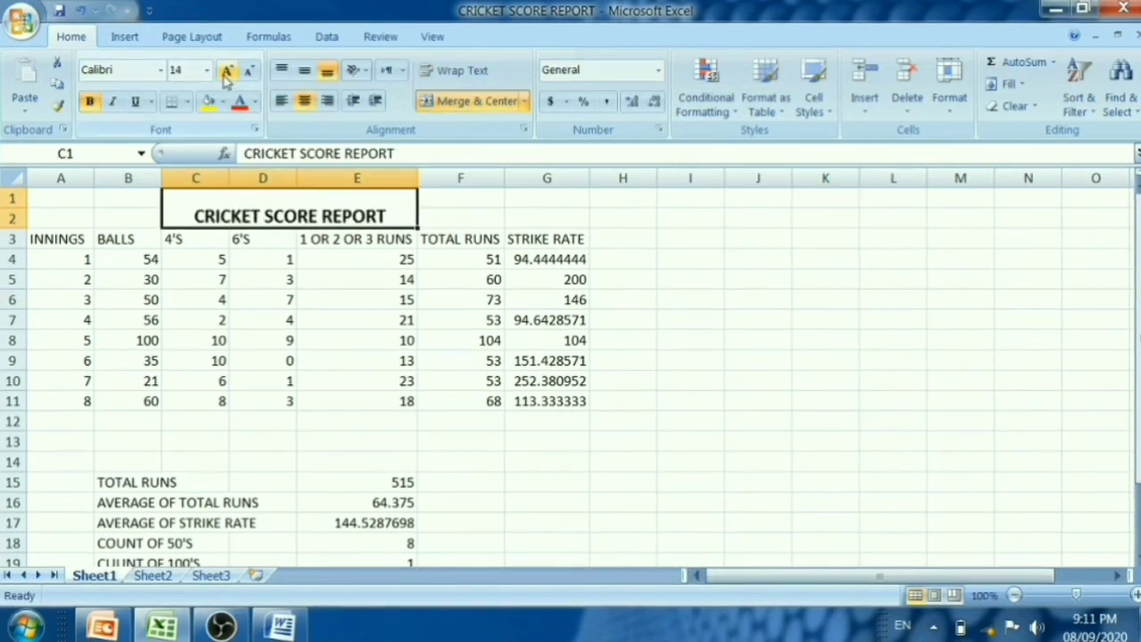
{"action": "left_click", "coordinate": [227, 71]}
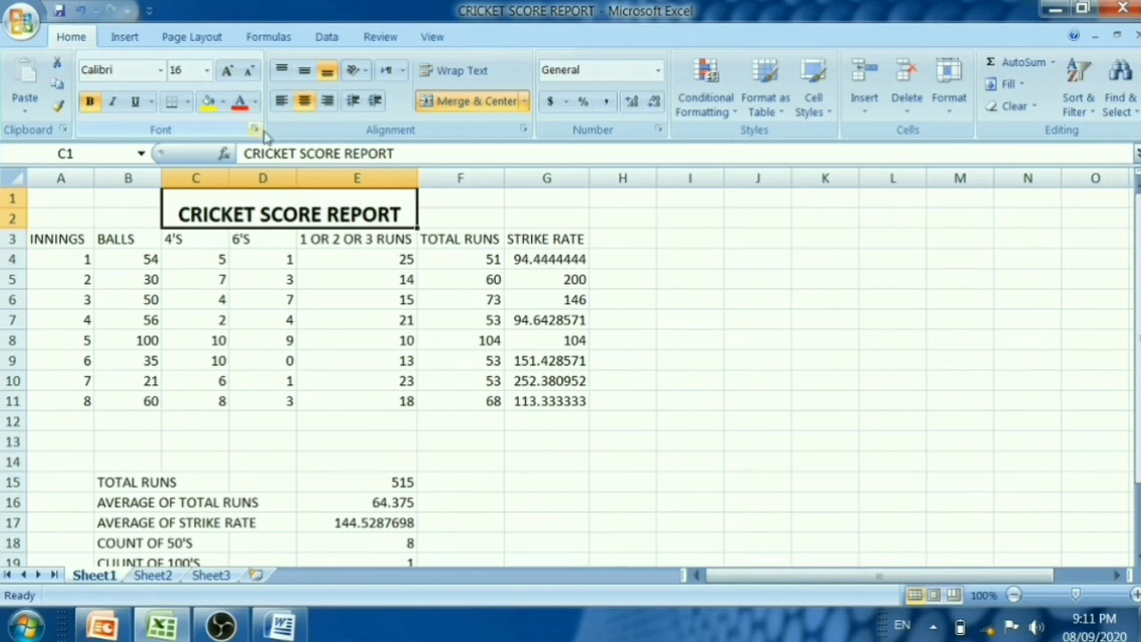
{"action": "left_click", "coordinate": [255, 102]}
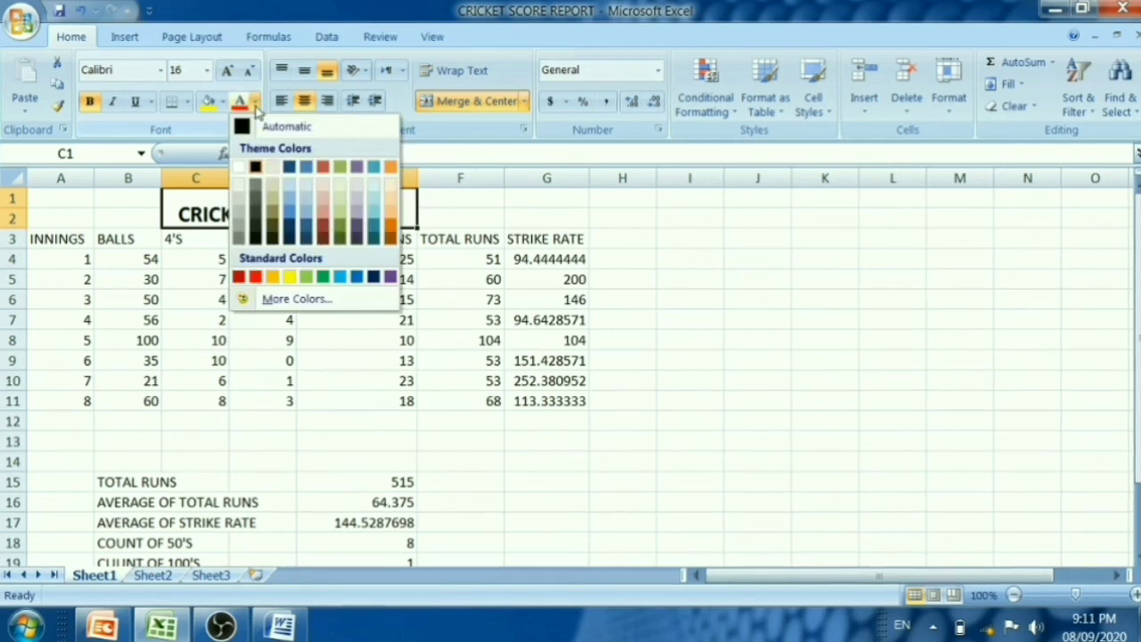
{"action": "left_click", "coordinate": [373, 277]}
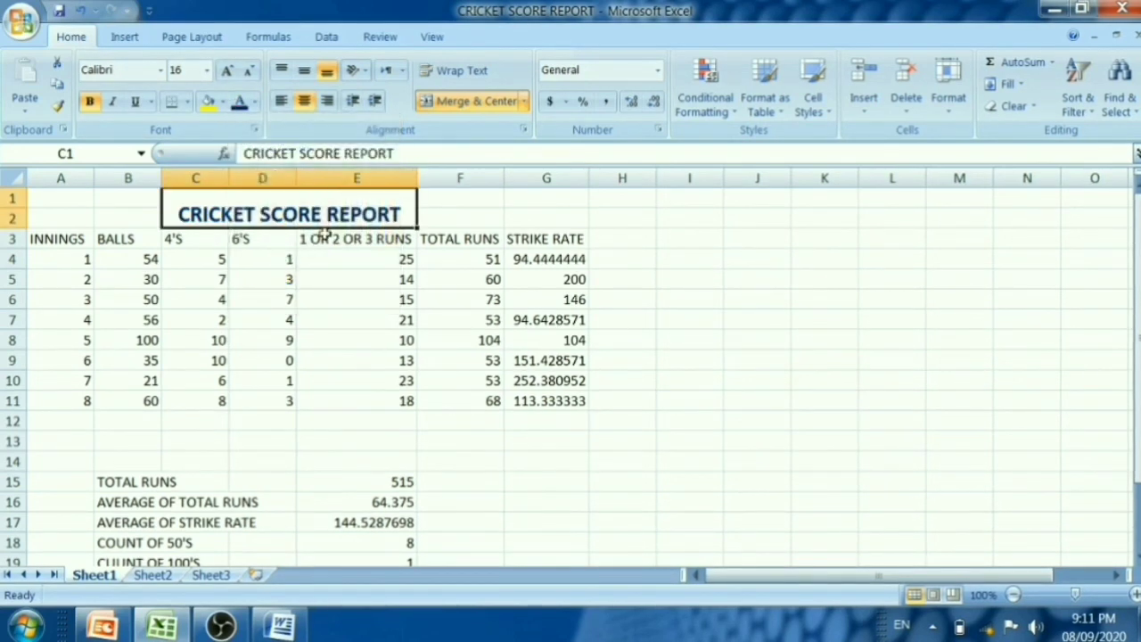
{"action": "left_click", "coordinate": [206, 102]}
Step: Make the table and summary block A3:I22 bold at 12-point
{"action": "mouse_move", "coordinate": [53, 239]}
{"action": "left_mouse_down"}
{"action": "mouse_move", "coordinate": [670, 526]}
{"action": "mouse_move", "coordinate": [657, 540]}
{"action": "left_mouse_up"}
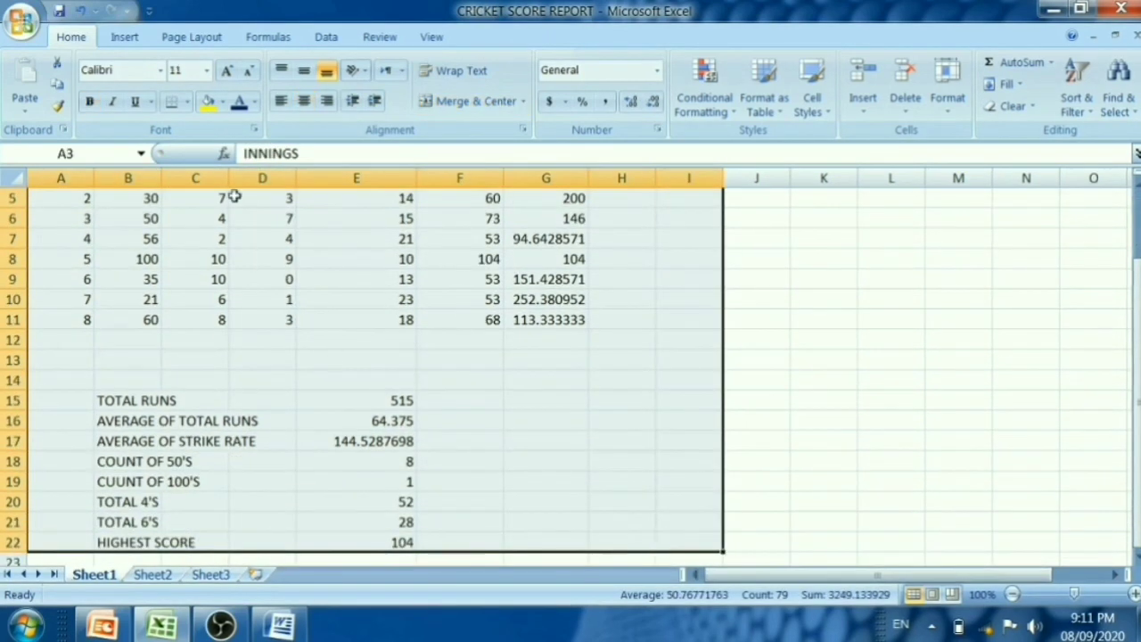
{"action": "left_click", "coordinate": [89, 101]}
{"action": "left_click", "coordinate": [228, 72]}
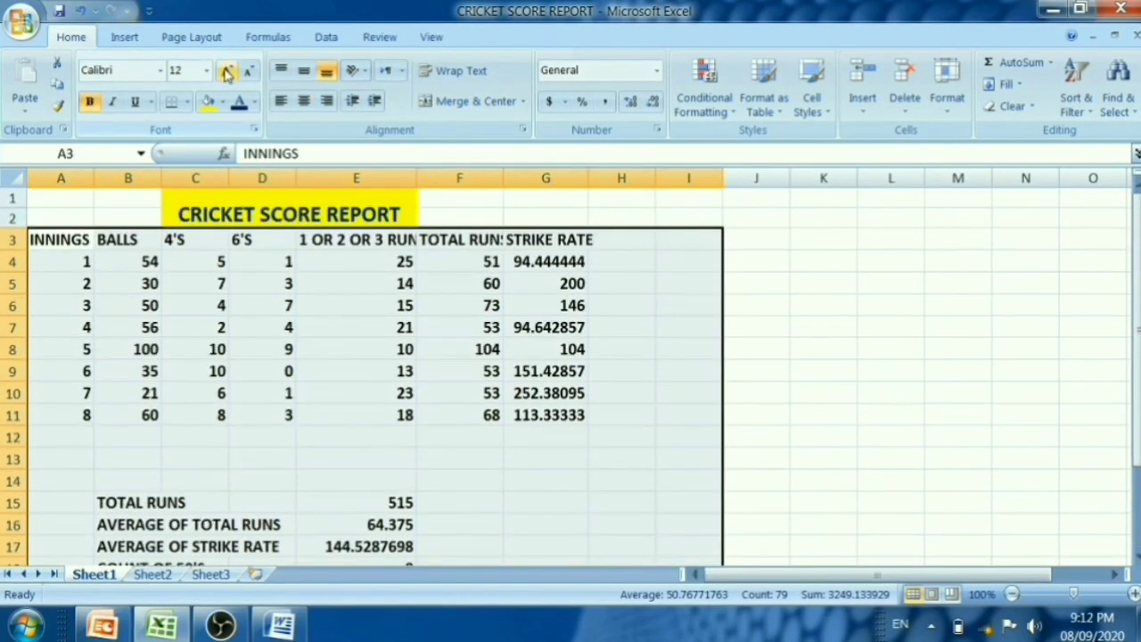
{"action": "left_click", "coordinate": [815, 301]}
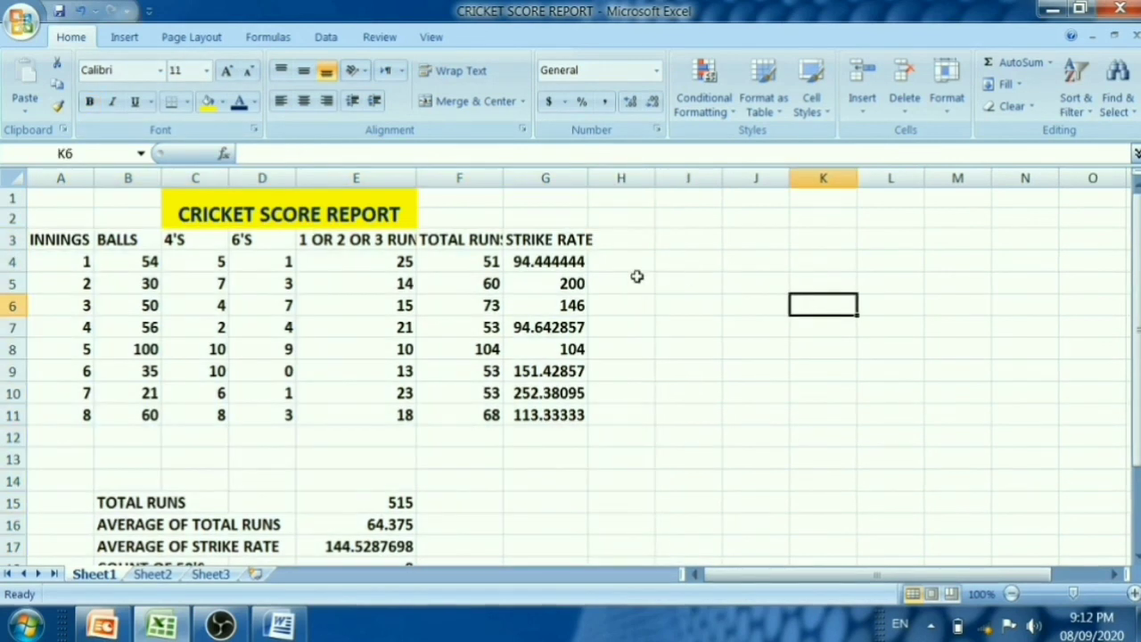
{"action": "scroll", "coordinate": [636, 281], "scroll_direction": "down", "scroll_amount": 1}
{"action": "scroll", "coordinate": [633, 301], "scroll_direction": "down", "scroll_amount": 1}
{"action": "scroll", "coordinate": [670, 345], "scroll_direction": "down", "scroll_amount": 2}
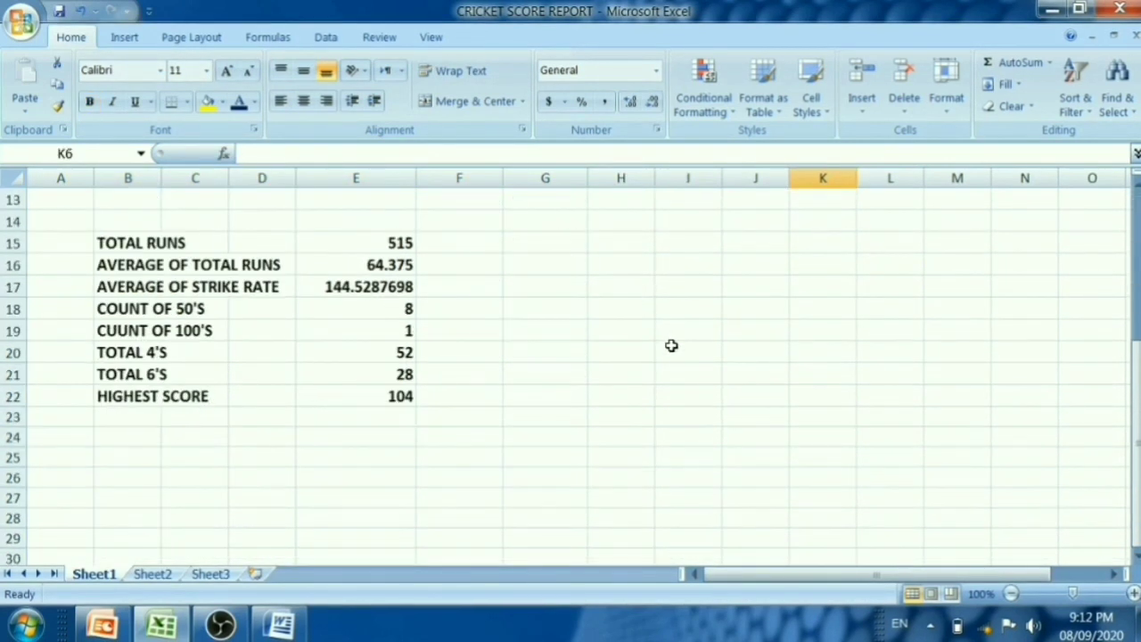
{"action": "scroll", "coordinate": [670, 345], "scroll_direction": "up", "scroll_amount": 3}
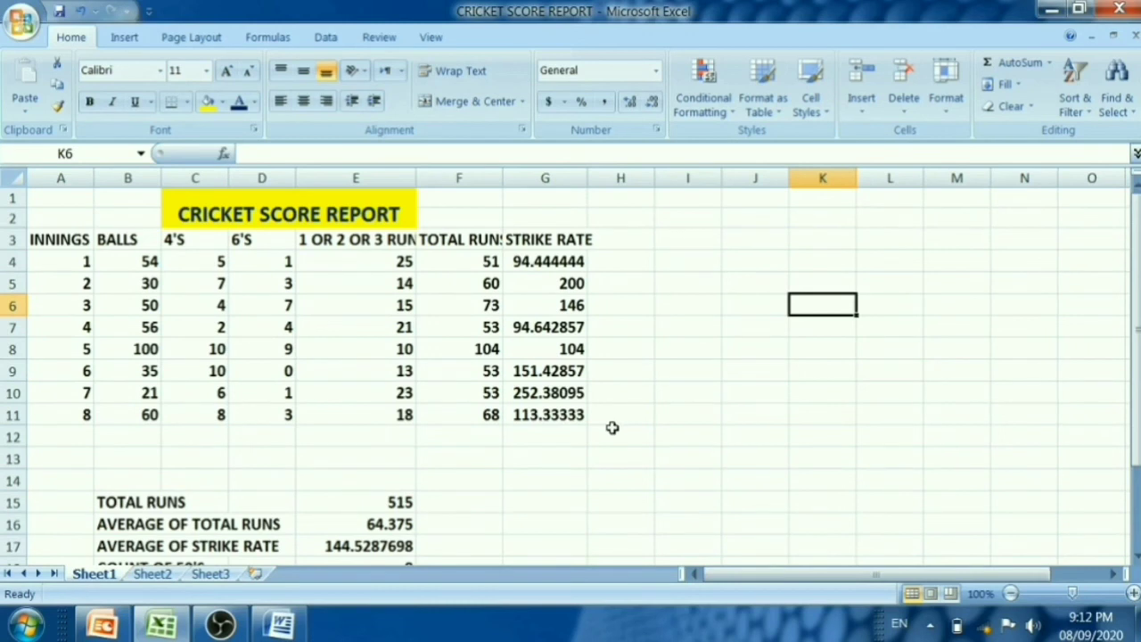